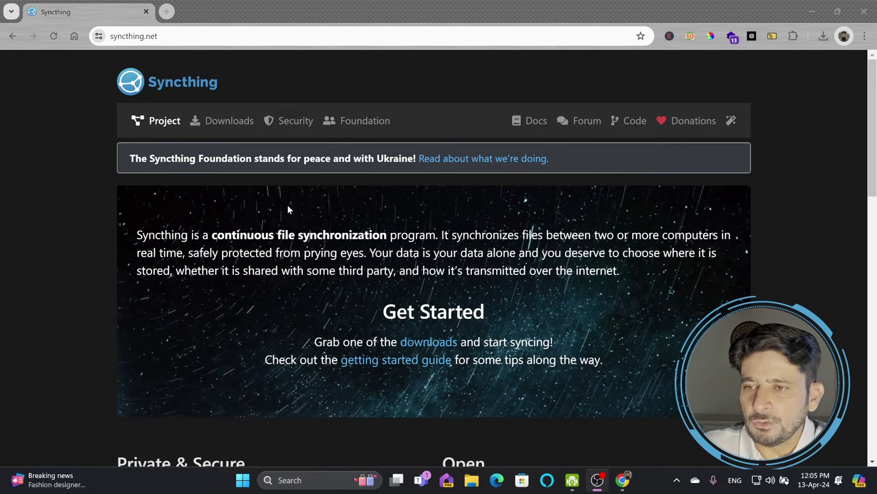
- Review the packages on the Syncthing Downloads page and open the Syncthing Windows Setup project on GitHub
click(223, 126)
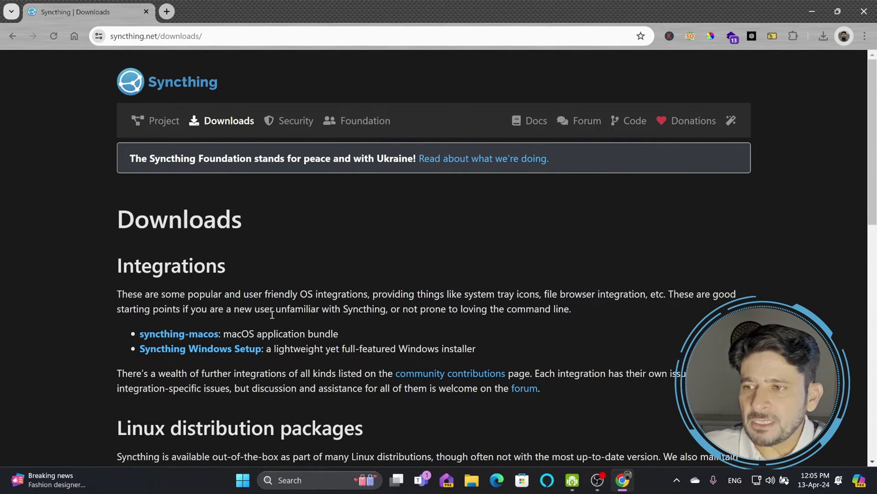
scroll(314, 319, down, 2)
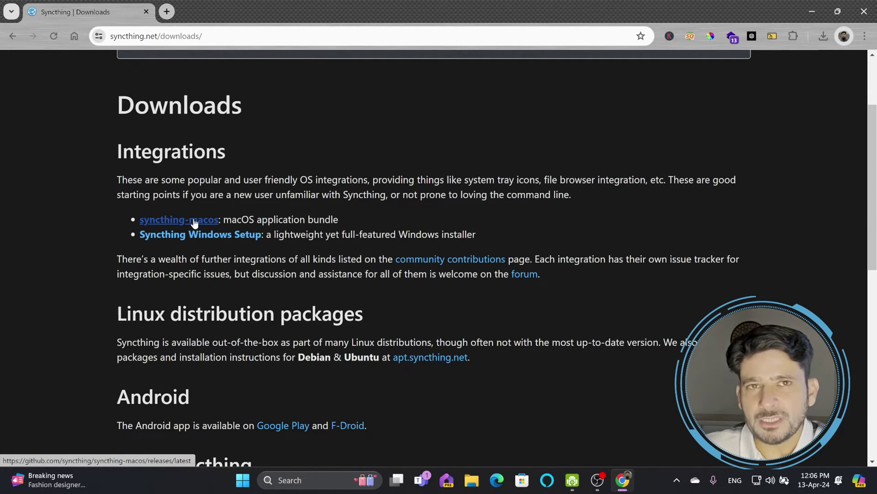
scroll(242, 278, down, 3)
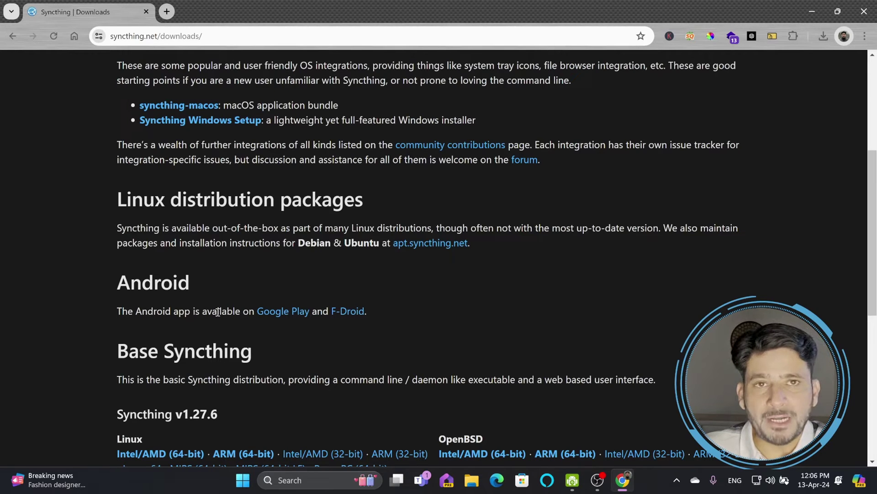
click(597, 479)
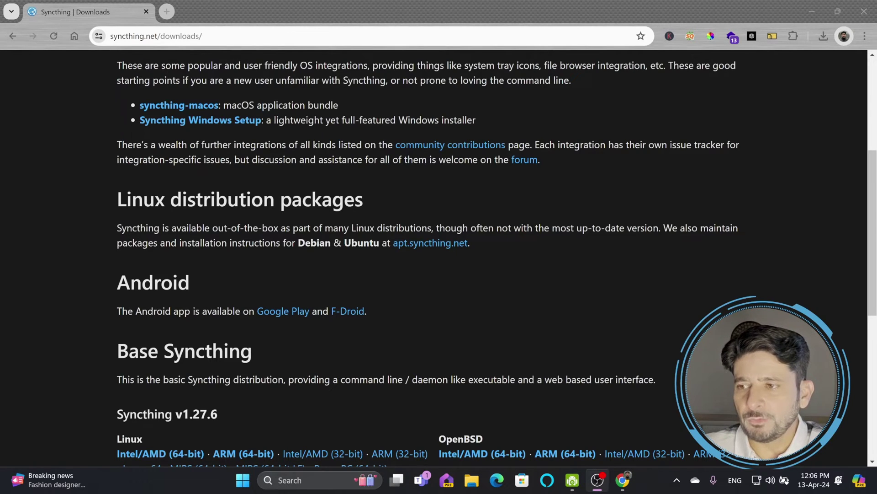
scroll(294, 350, down, 1)
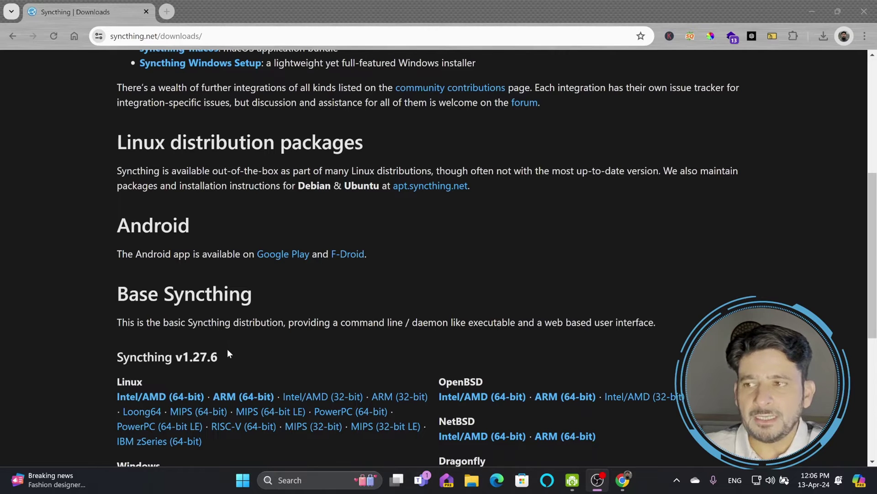
scroll(283, 351, down, 1)
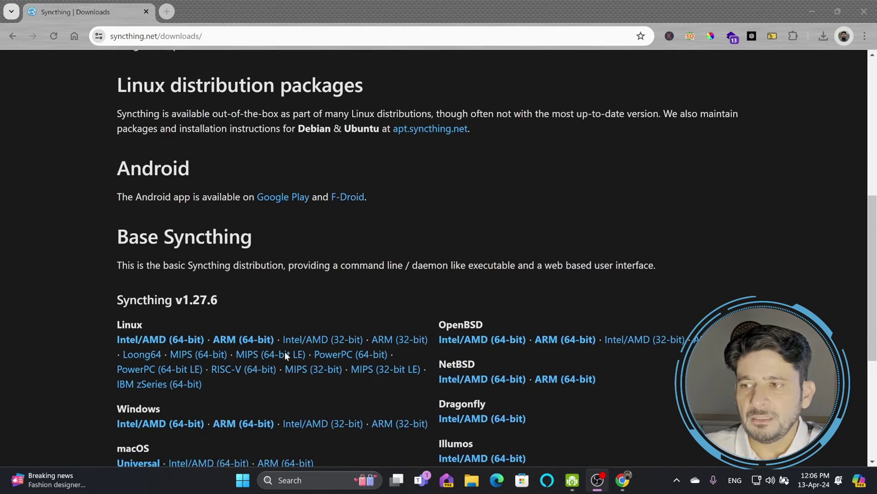
scroll(285, 353, up, 6)
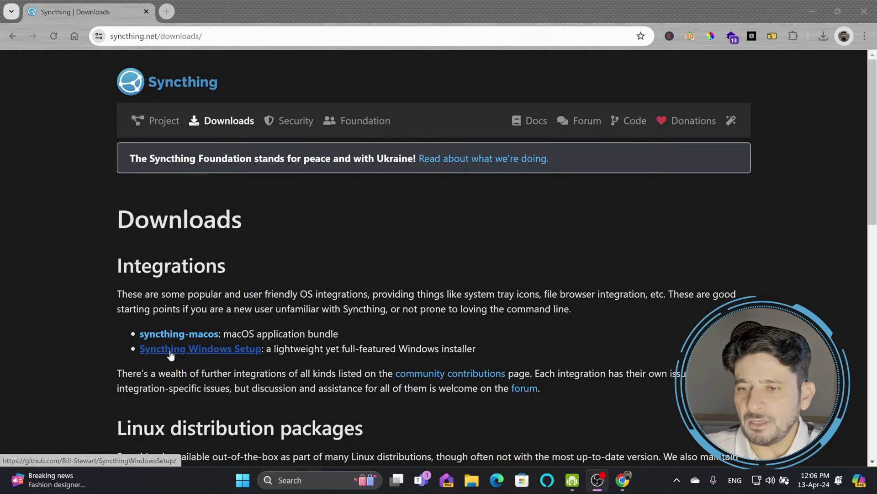
click(170, 355)
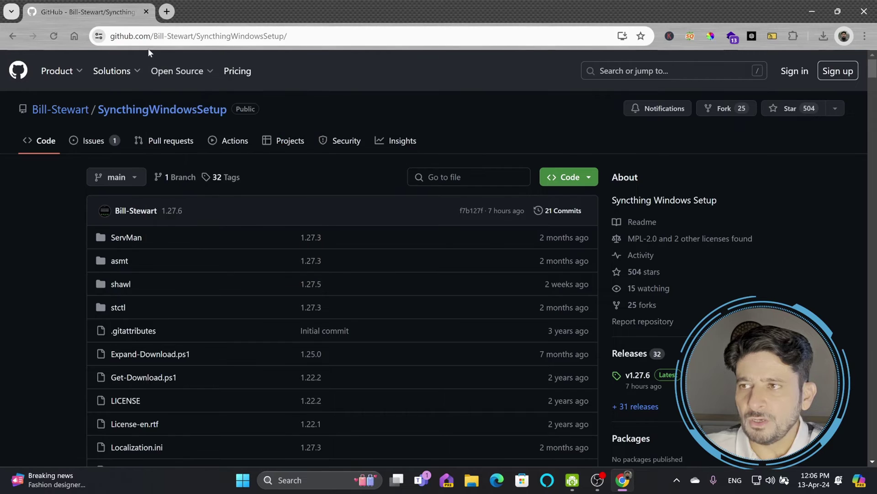
- Download syncthing-1.27.6-setup.exe from the latest release on the project's GitHub Releases page
scroll(127, 223, down, 15)
scroll(127, 226, down, 8)
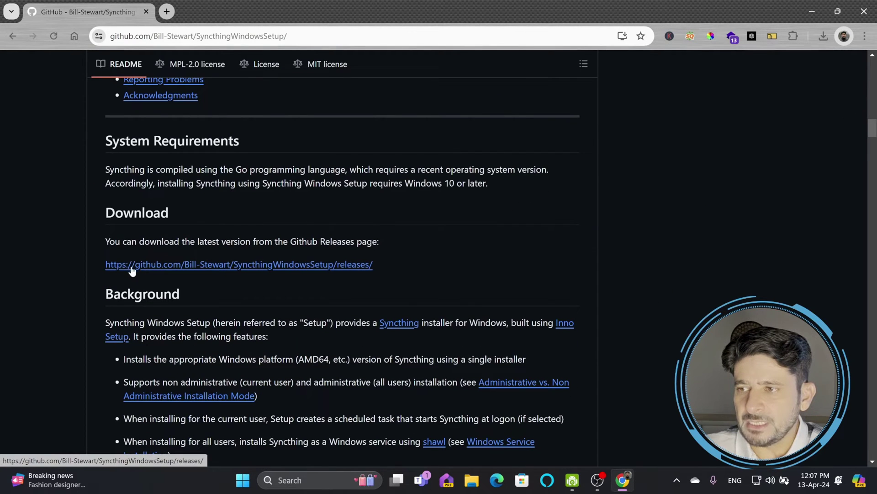
click(357, 268)
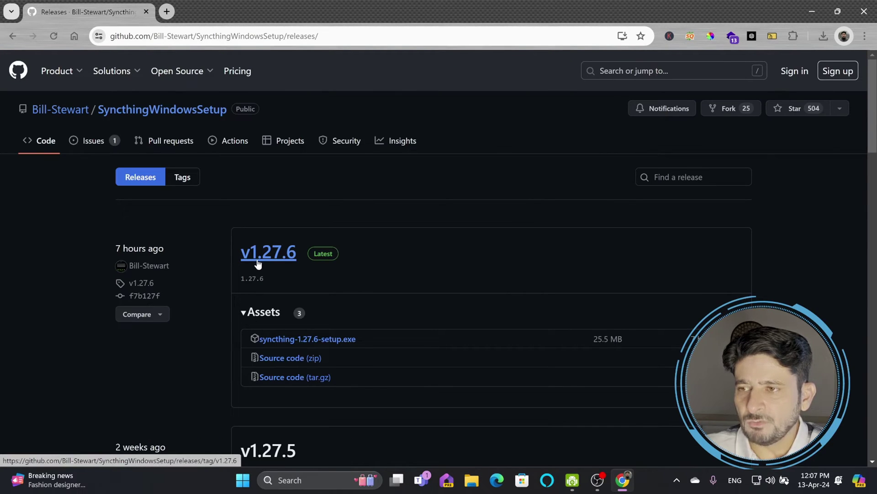
scroll(308, 286, down, 5)
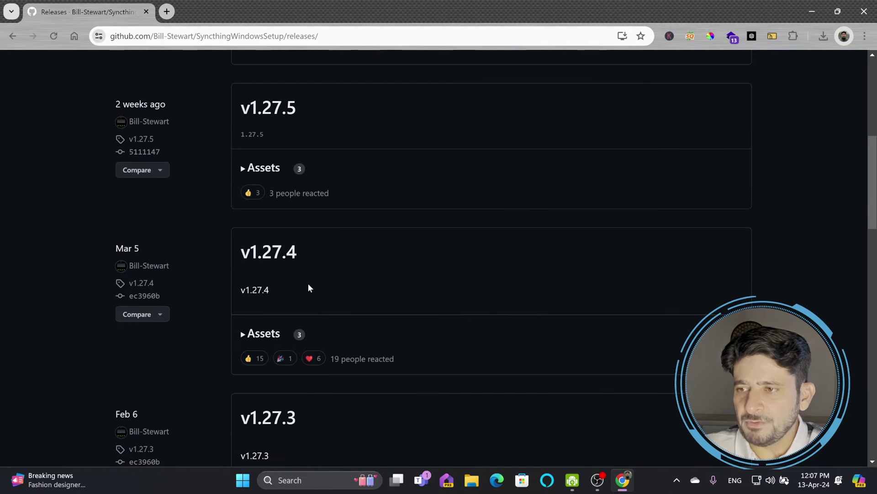
scroll(308, 285, up, 4)
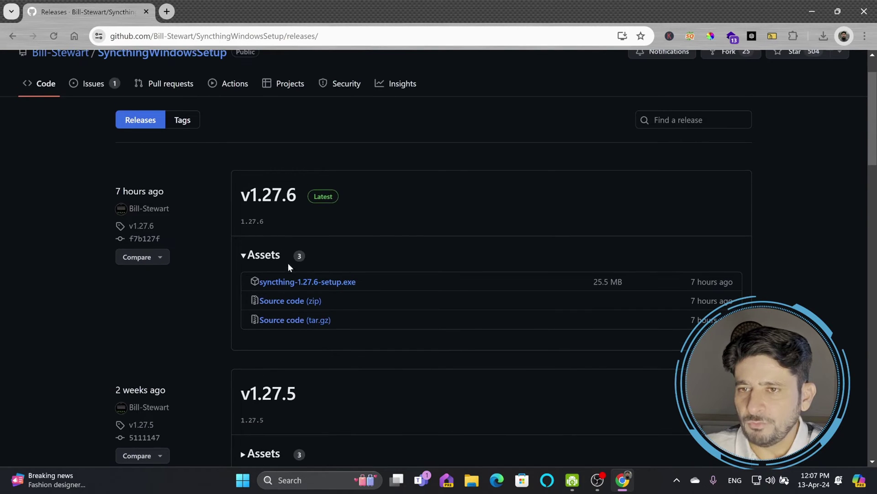
click(316, 284)
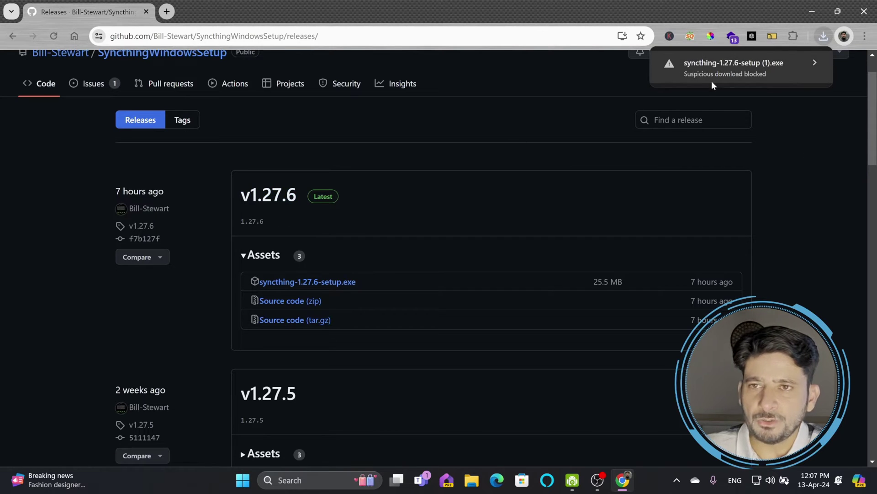
- Keep the blocked Syncthing installer download and run it
click(784, 64)
click(739, 133)
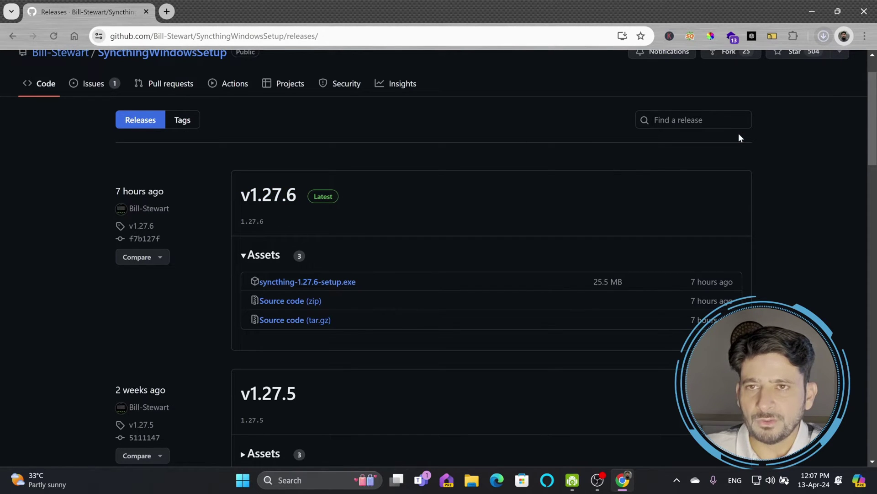
click(732, 89)
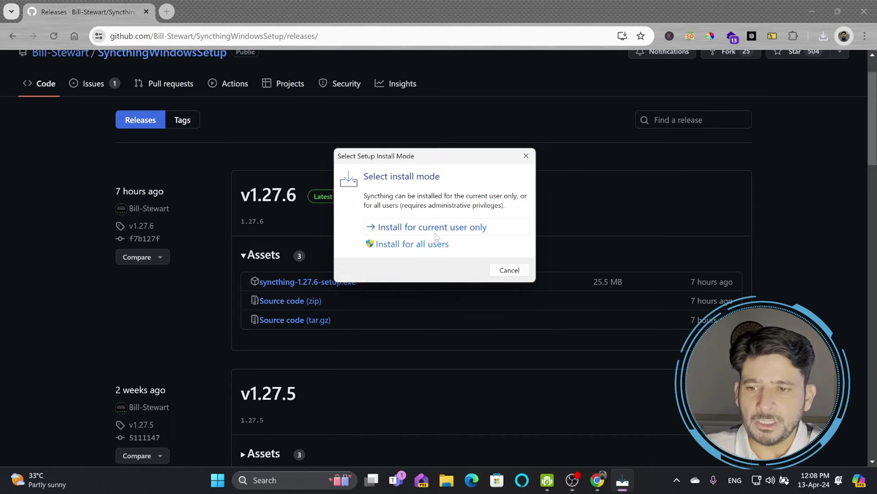
- Choose installation for the current user only, proceed past the license, and keep the default destination and Start Menu folders
click(413, 229)
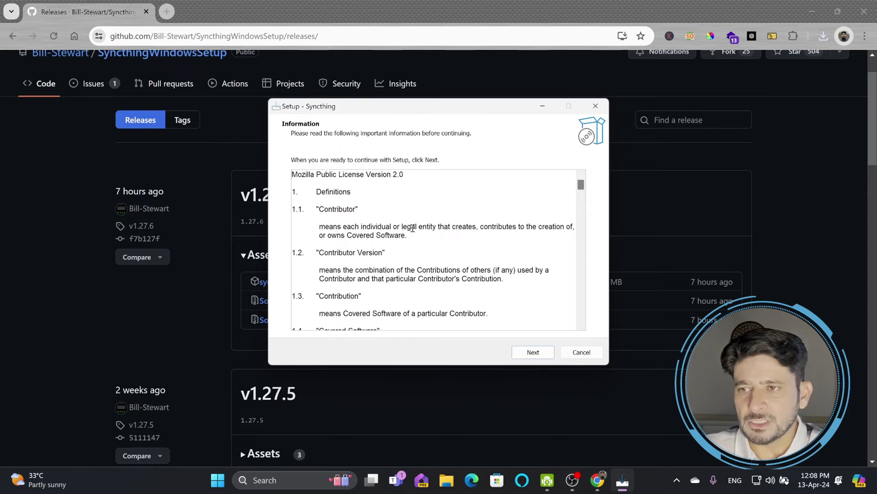
drag(581, 185, 574, 338)
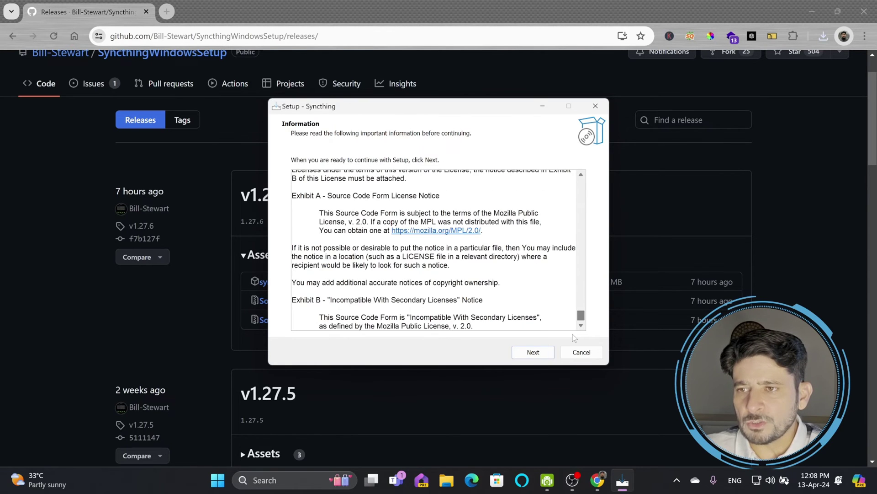
click(533, 353)
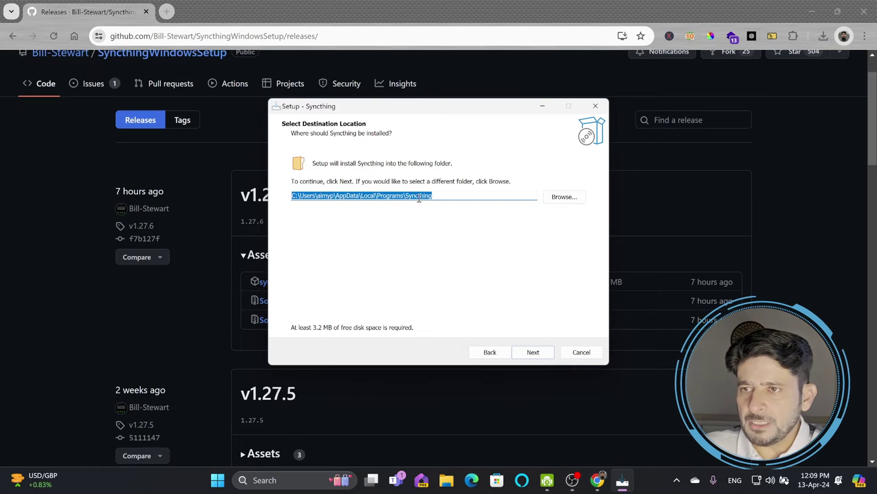
click(533, 352)
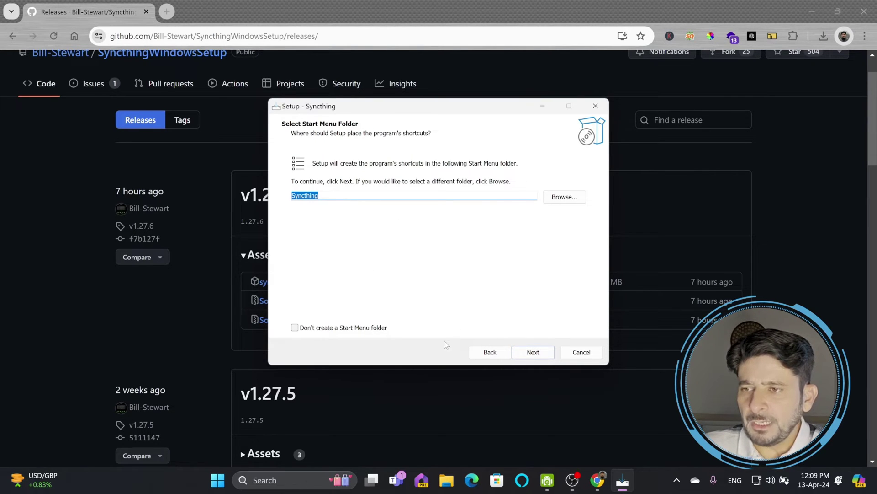
click(531, 352)
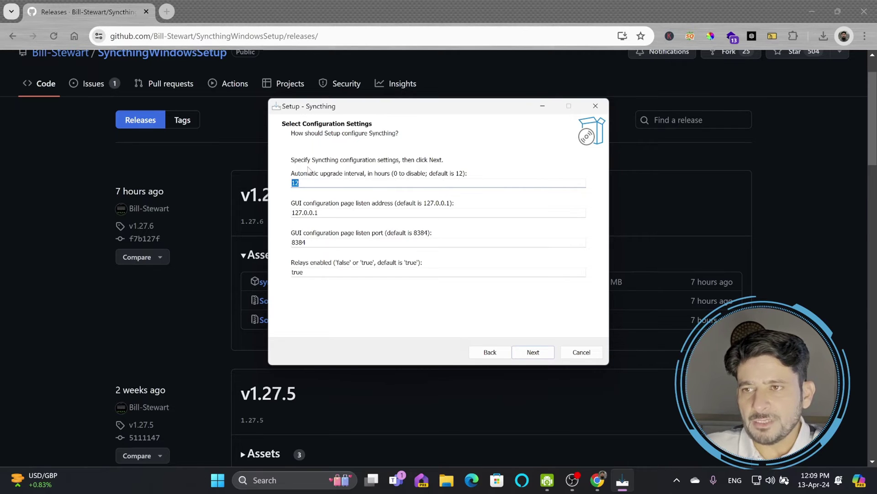
- Set the automatic upgrade interval to 12 hours and continue with the default listen address, port and relay settings
text(0)
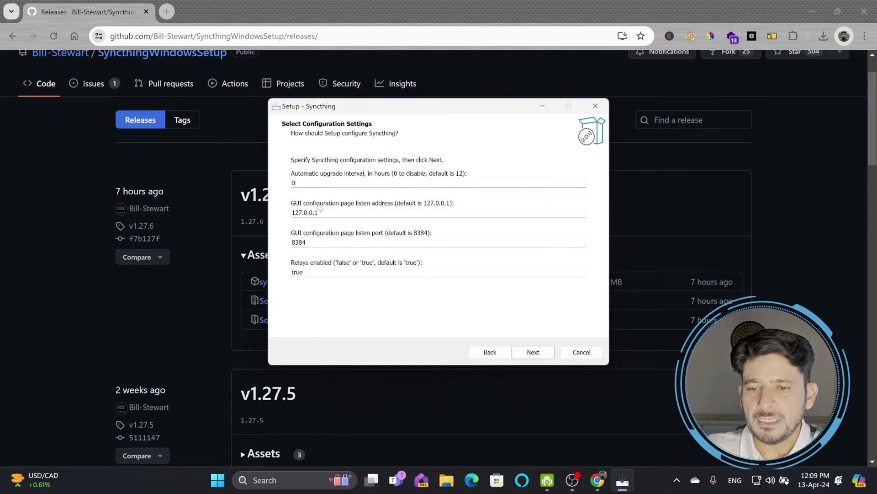
key(BackSpace)
text(12)
key(Tab)
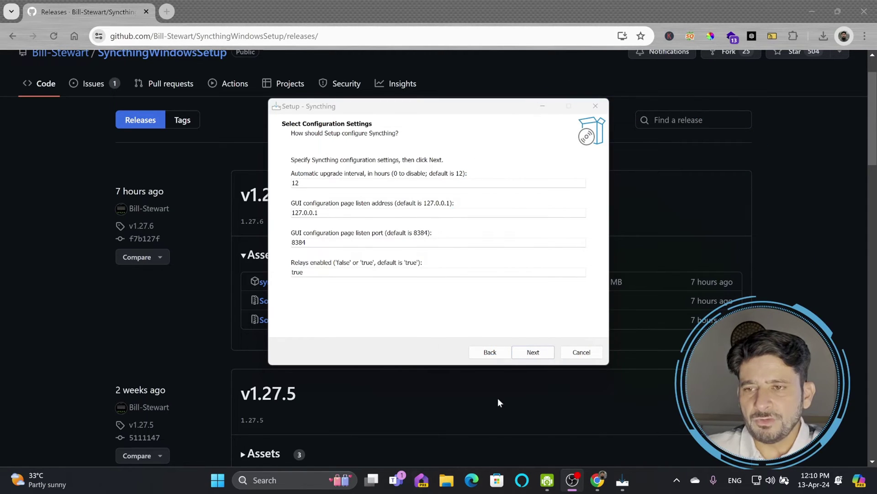
click(543, 355)
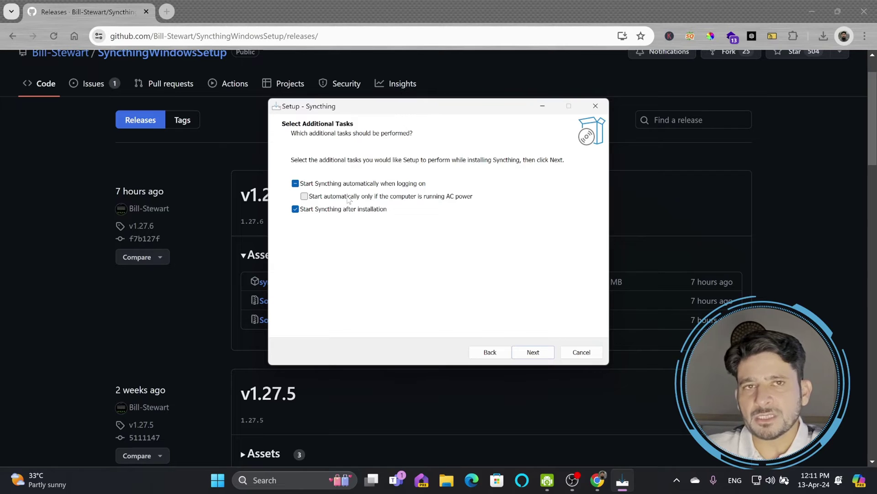
- Enable automatic start only when the computer is running on AC power, and install Syncthing
click(348, 198)
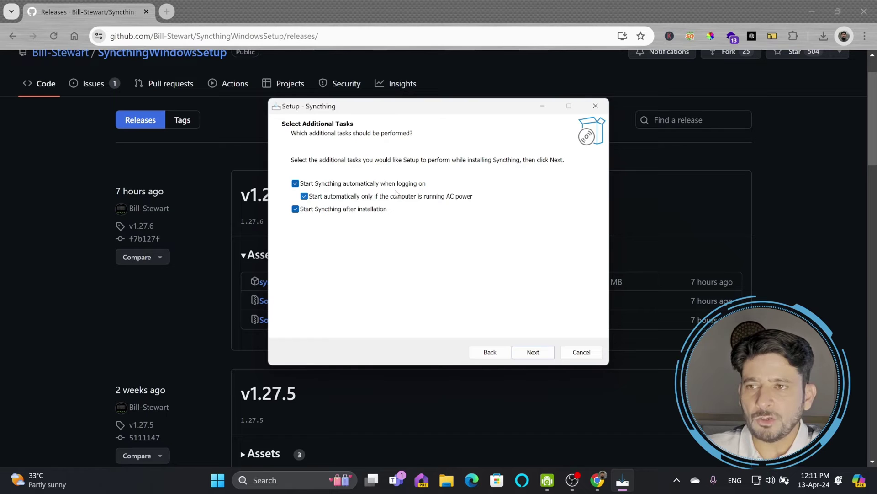
click(524, 353)
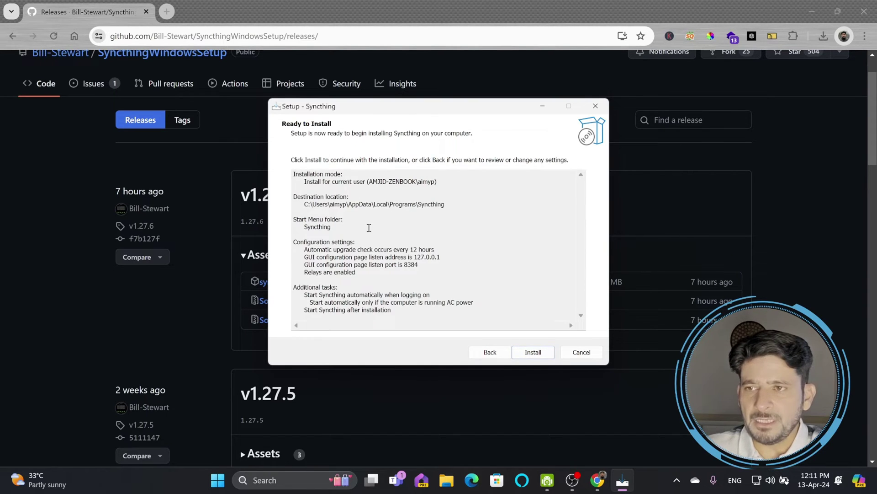
click(531, 350)
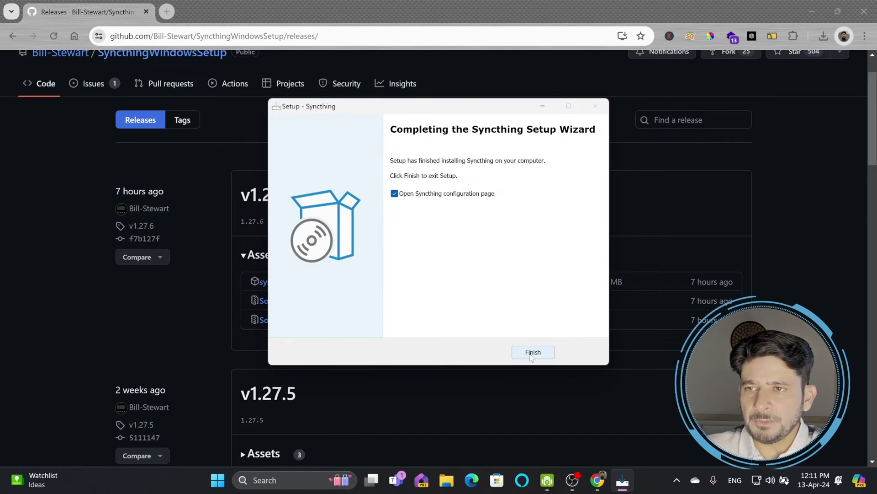
- Finish setup, continue past the privacy warning to the configuration page at 127.0.0.1, and decline anonymous usage reporting
click(531, 353)
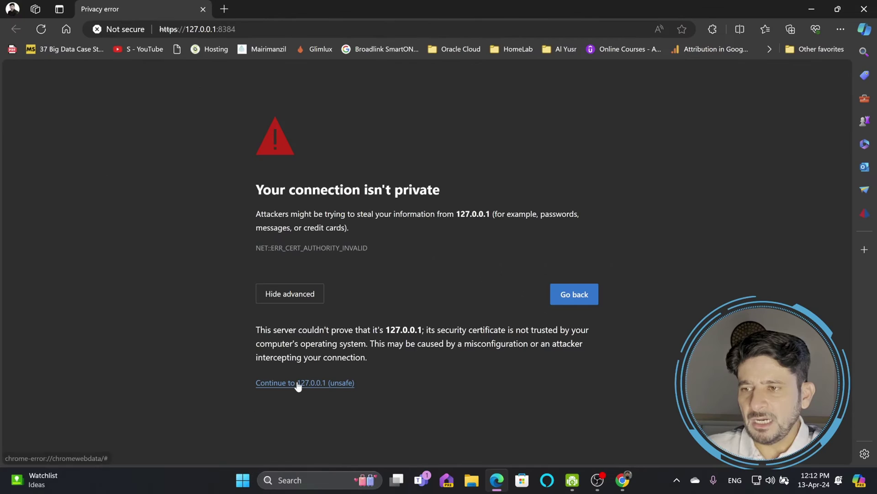
click(298, 383)
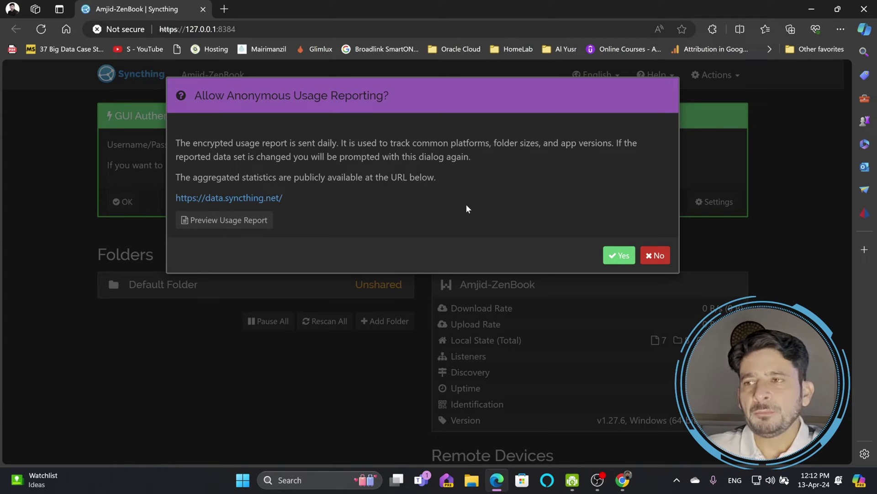
click(650, 255)
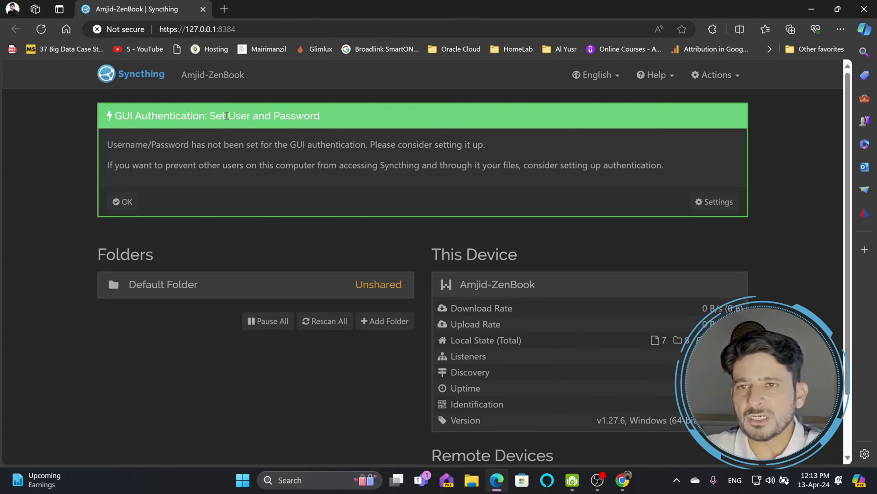
- Enter a GUI authentication user name and password in the Syncthing GUI settings and save them
click(704, 202)
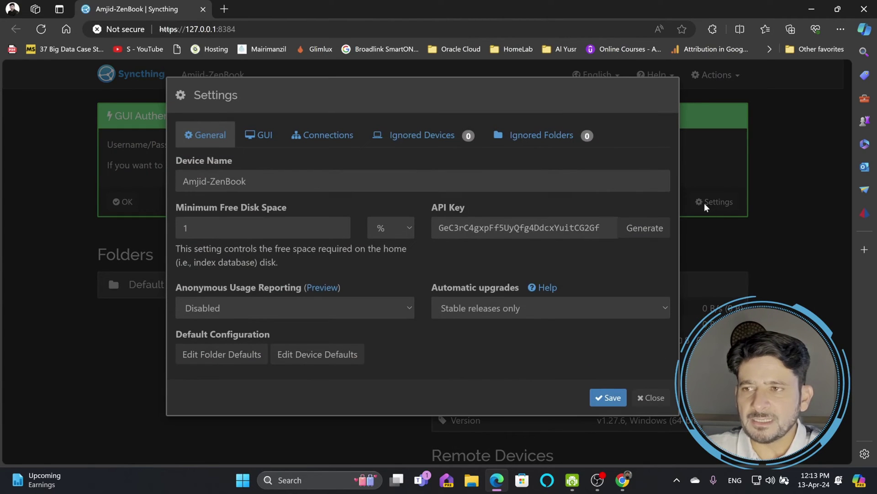
click(249, 137)
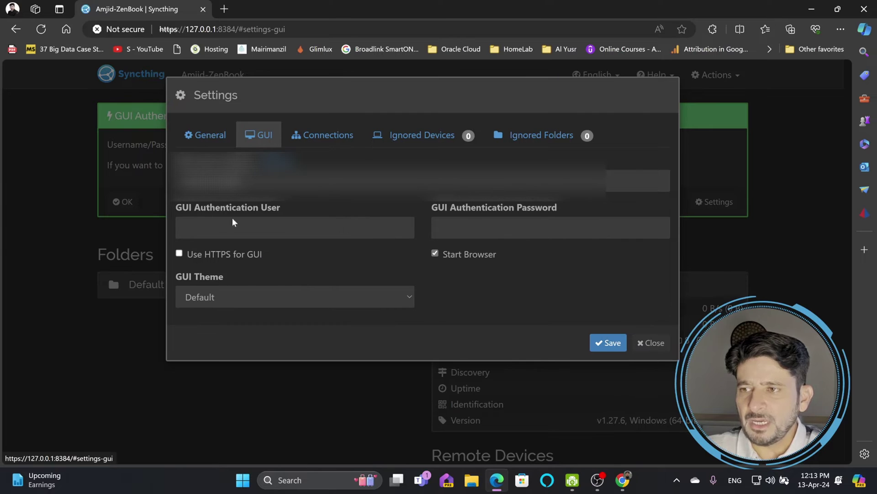
click(223, 225)
text(amjid)
key(Tab)
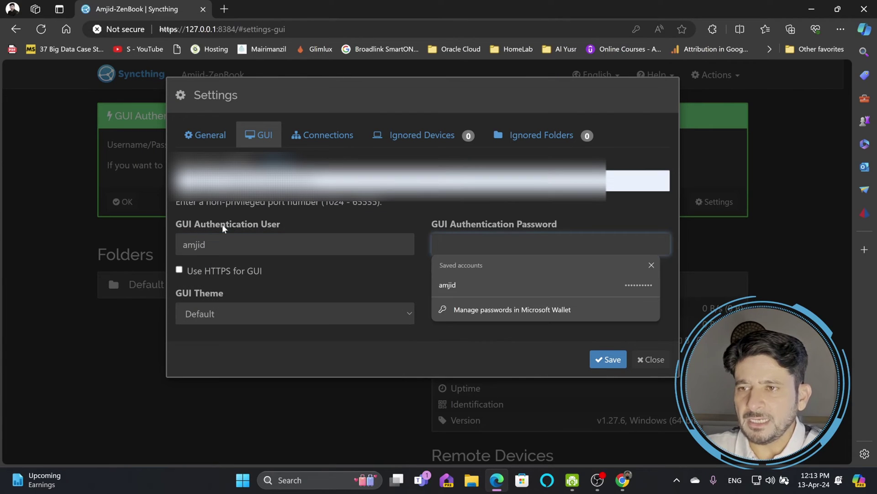
text(*********)
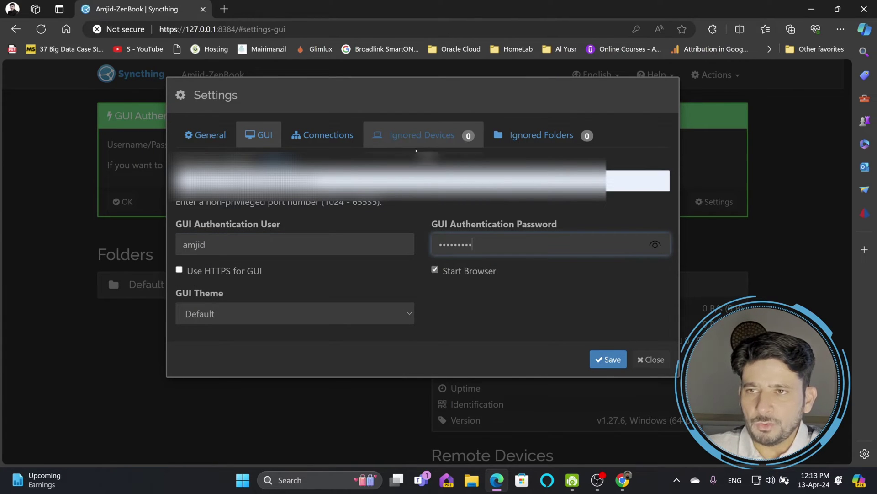
click(603, 357)
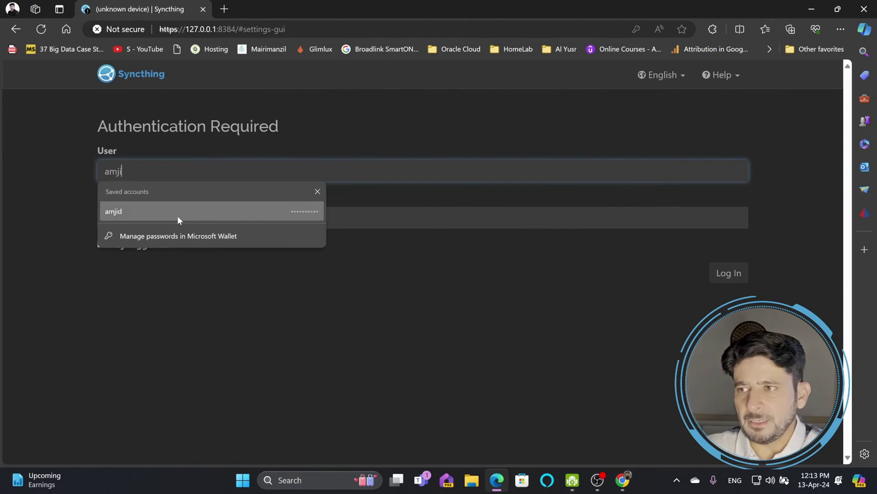
- Log in to the Syncthing web interface with the saved account's user name and password
click(177, 216)
key(Return)
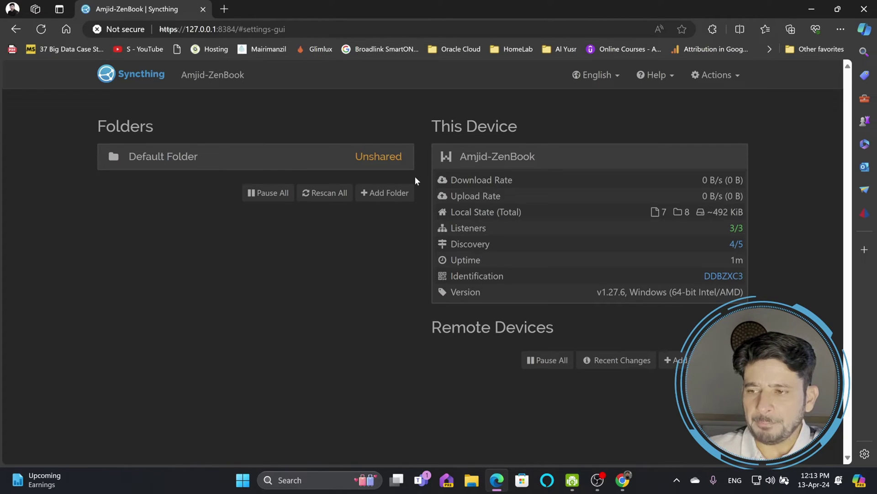
- Open the %LOCALAPPDATA%\Syncthing folder in File Explorer to examine Syncthing's configuration and database files
key(super+r)
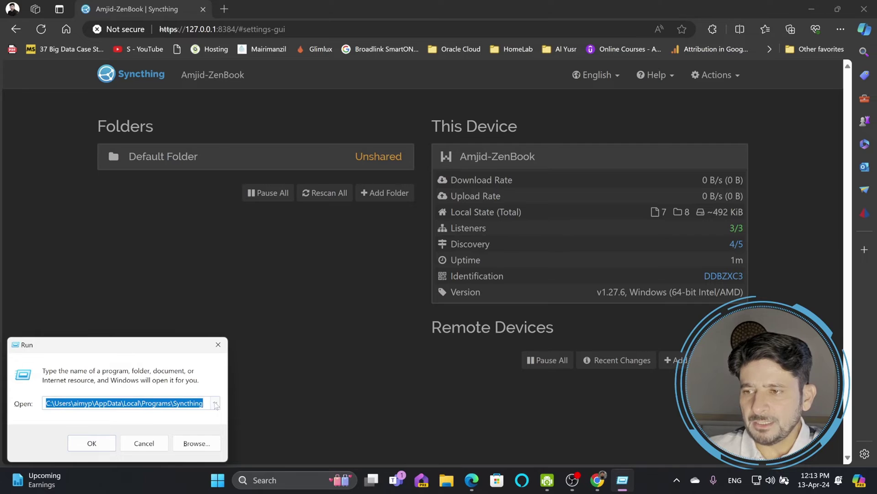
text(%LOCALAPPDATA%\Syncthing)
key(Return)
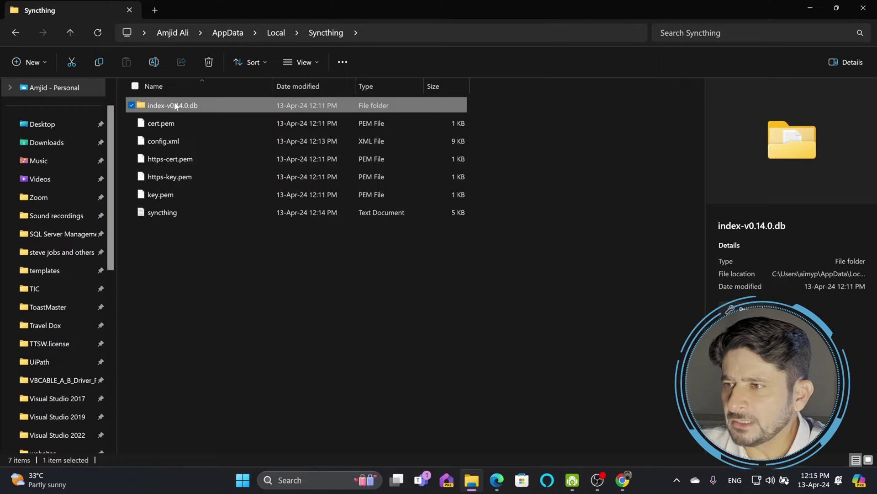
- Minimise the Syncthing data folder window and return to the Syncthing page in Microsoft Edge
click(503, 483)
click(503, 482)
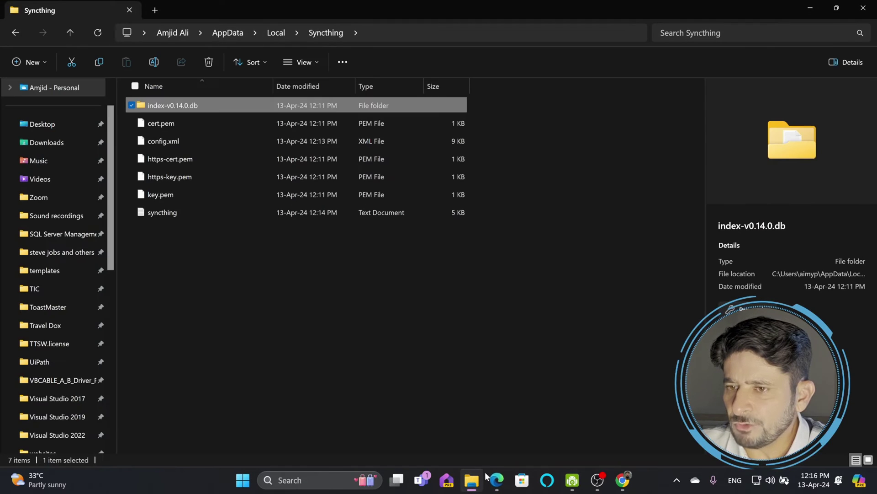
click(502, 482)
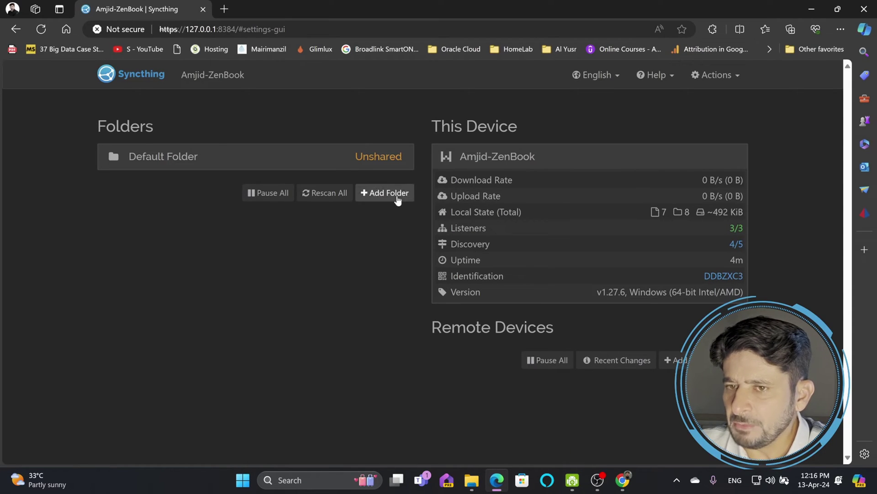
click(498, 489)
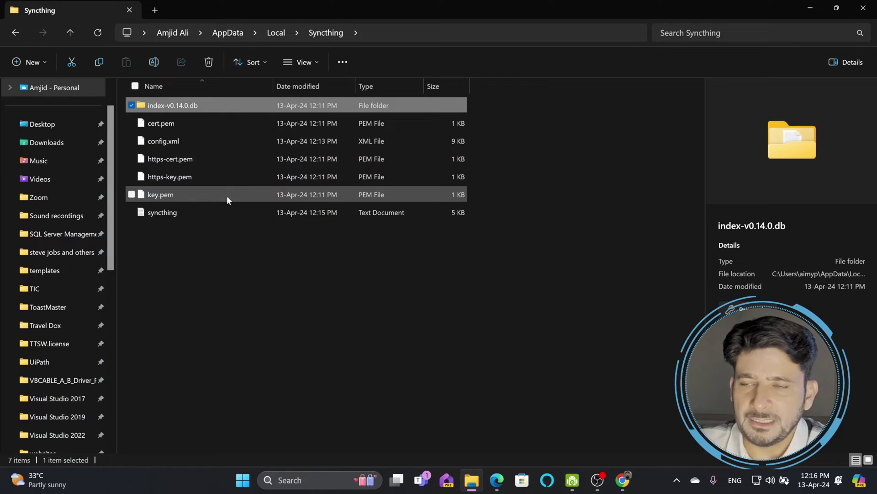
click(810, 9)
mouse_move(501, 489)
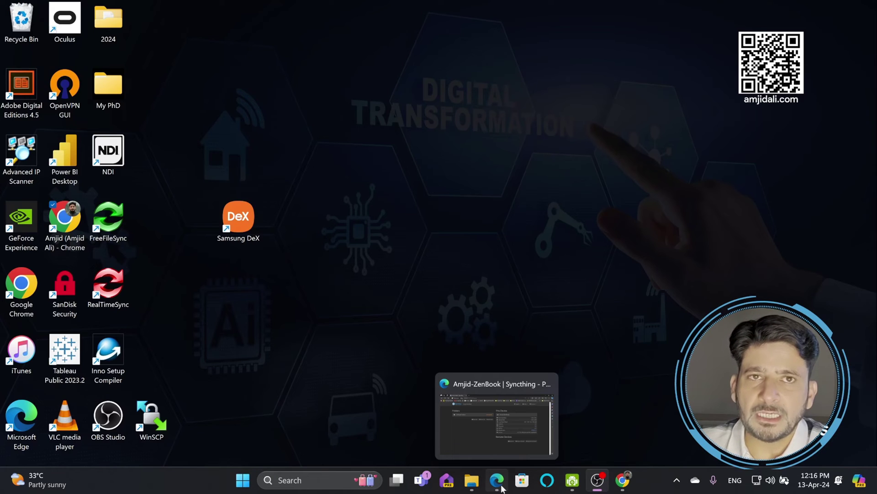
click(501, 488)
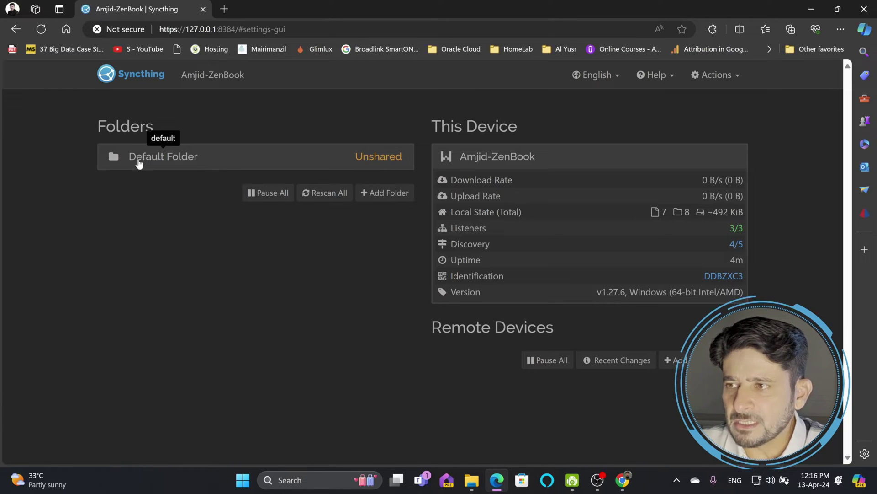
- Check the Default Folder's path details and remove that folder from Syncthing
click(309, 164)
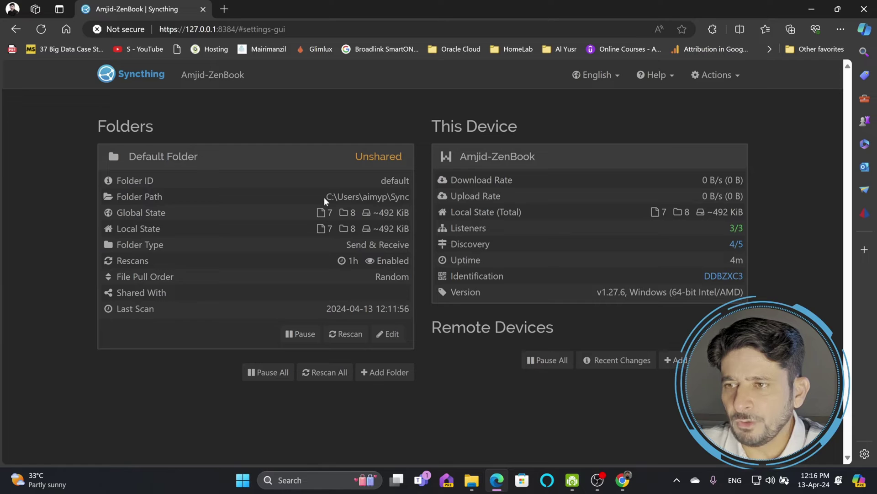
drag(325, 197, 410, 196)
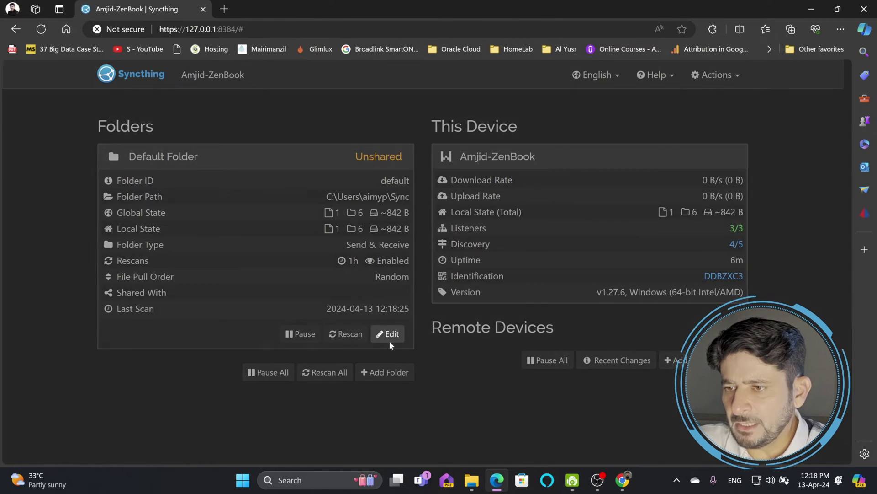
click(388, 334)
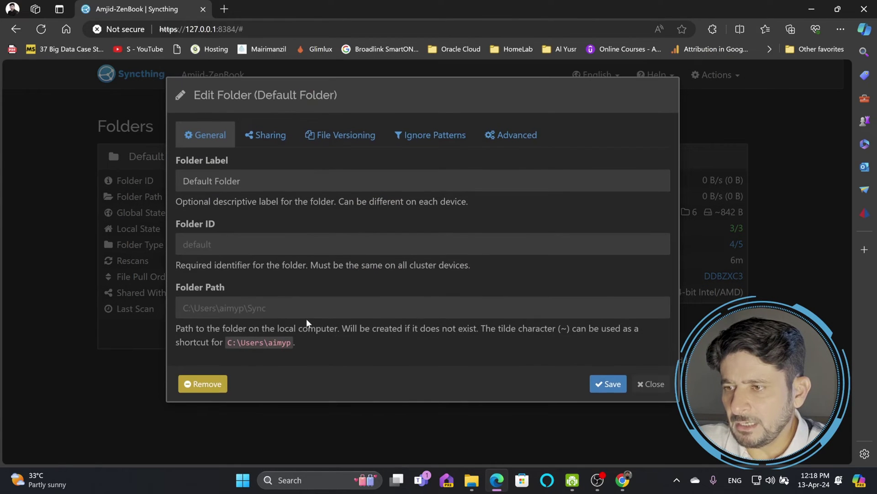
click(211, 382)
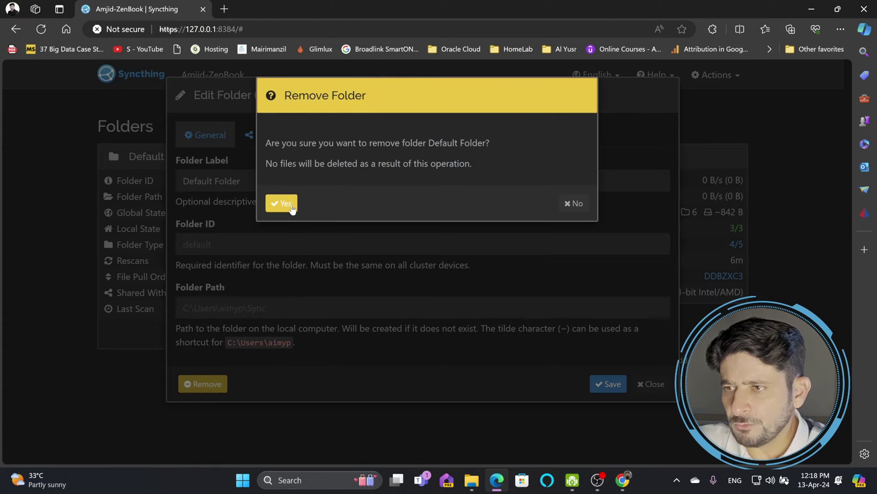
click(282, 203)
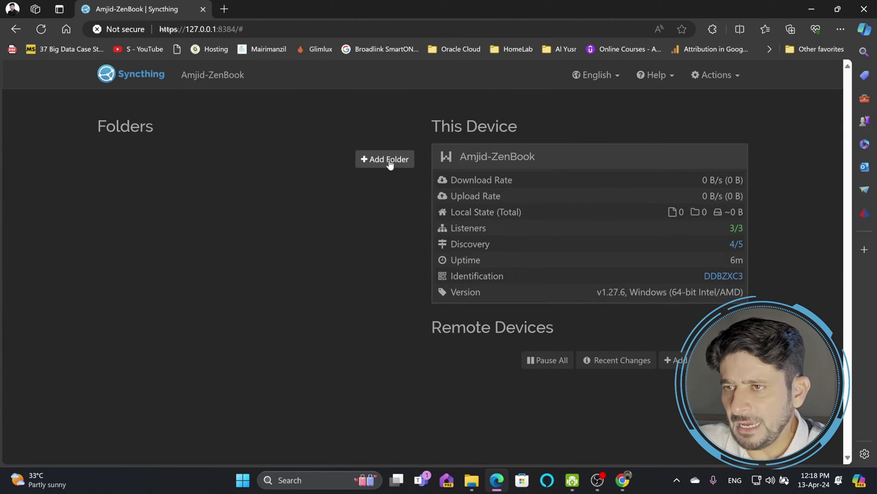
- Start adding a folder with the label amjid-sync and the folder path C:\Data\syncthing, keeping the generated folder ID
click(389, 160)
click(237, 186)
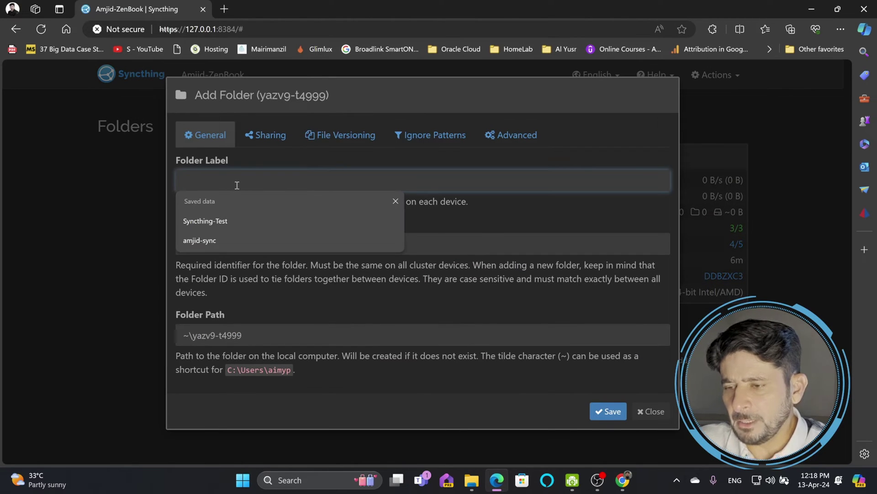
click(274, 240)
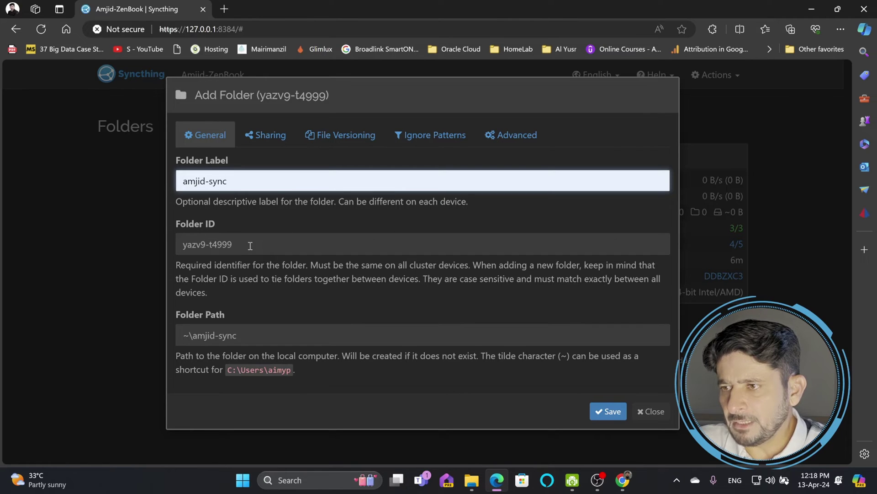
drag(258, 247, 163, 246)
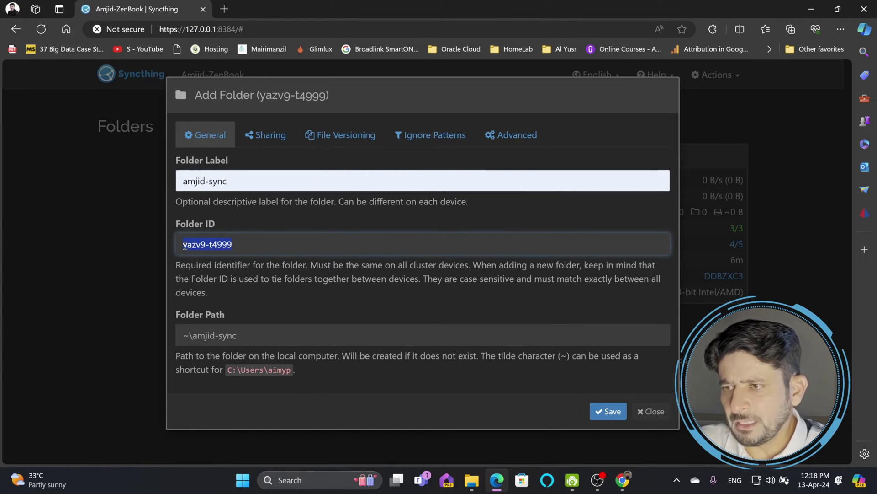
drag(239, 336, 164, 336)
text(C:\Data\syncthing)
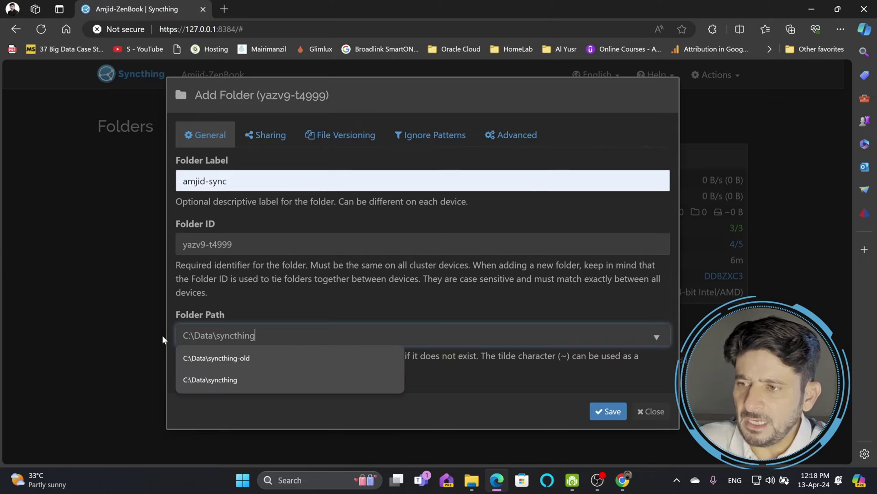
click(452, 366)
- Check the path C:\Data\syncthing in File Explorer, and save the new folder in Syncthing
key(alt+Tab)
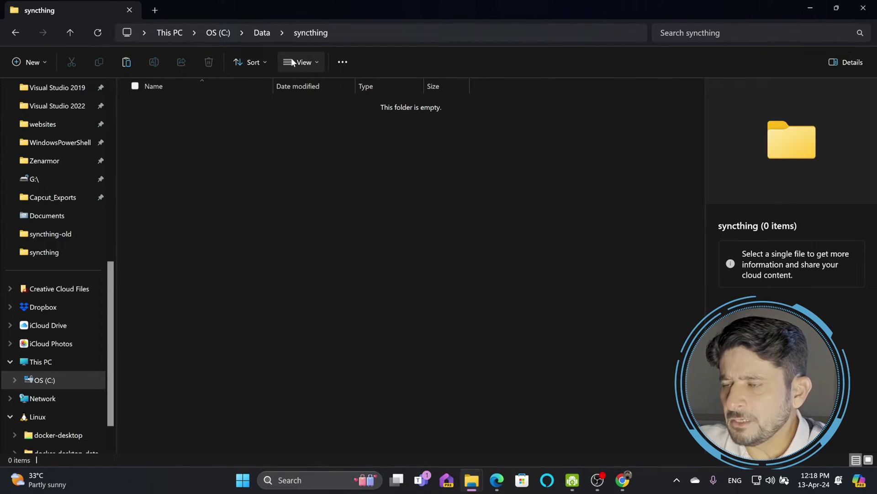
click(331, 33)
click(218, 33)
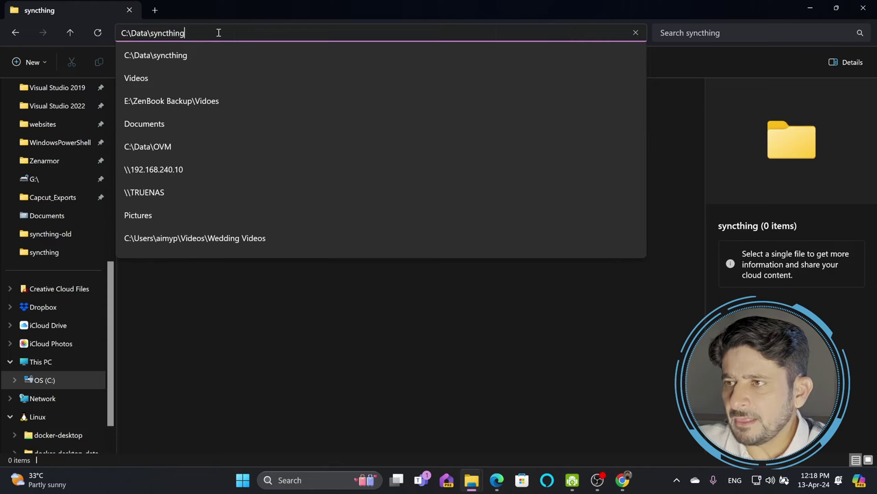
double_click(219, 33)
double_click(218, 33)
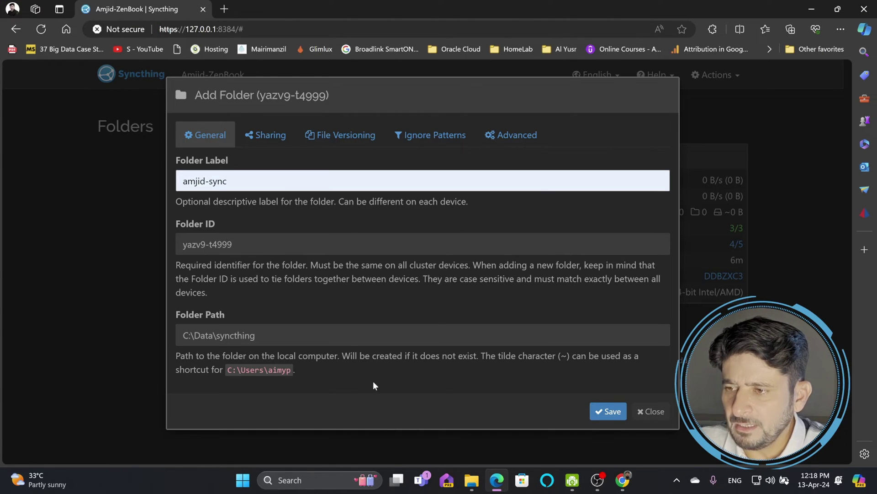
click(615, 411)
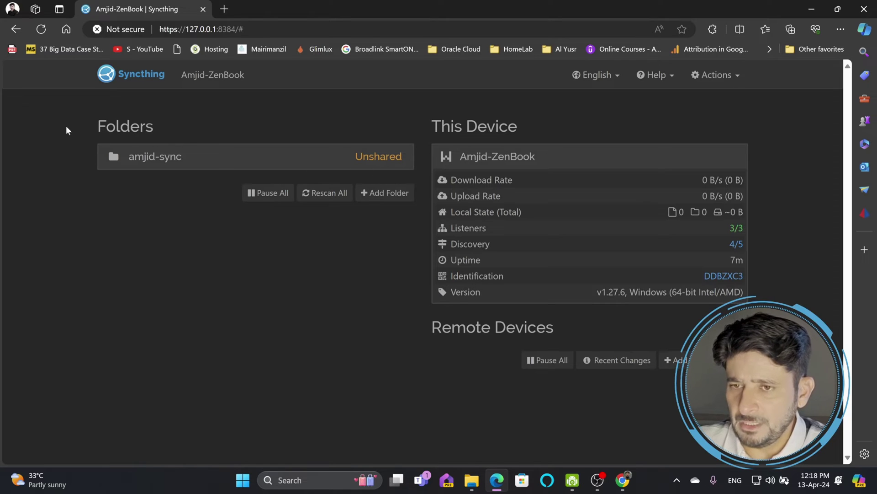
- Open the amjid-sync folder for editing and check which devices it can be shared with
click(392, 157)
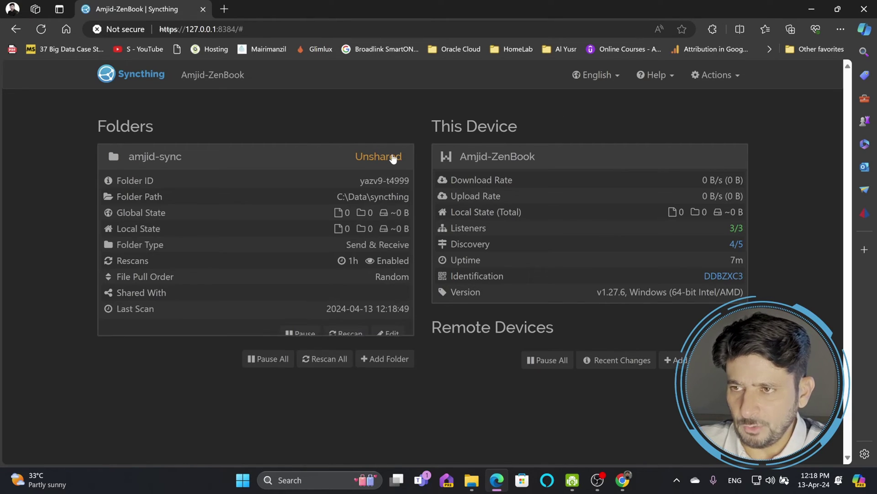
click(385, 334)
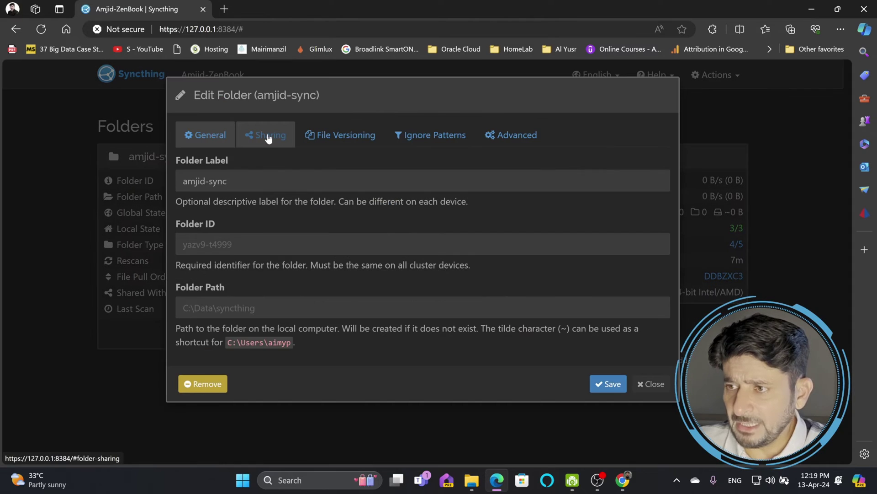
click(268, 134)
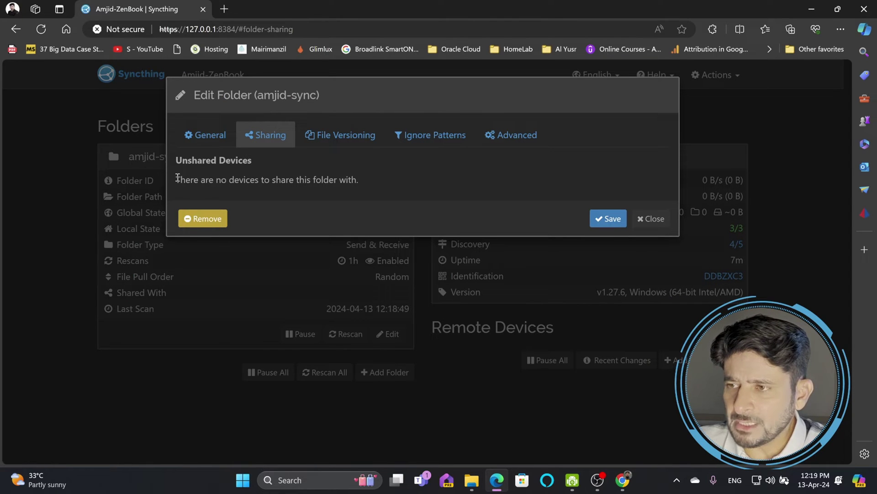
drag(177, 179, 369, 179)
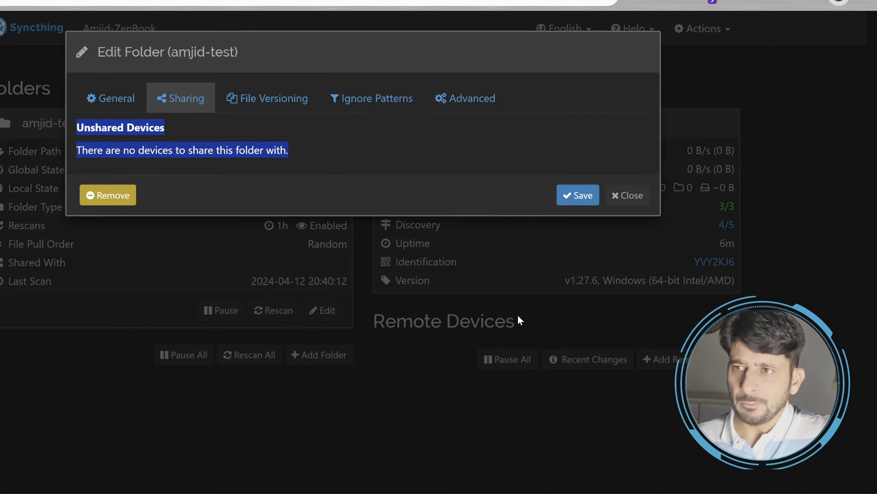
- Review the folder's file versioning choices and the guide to supported ignore patterns
click(275, 107)
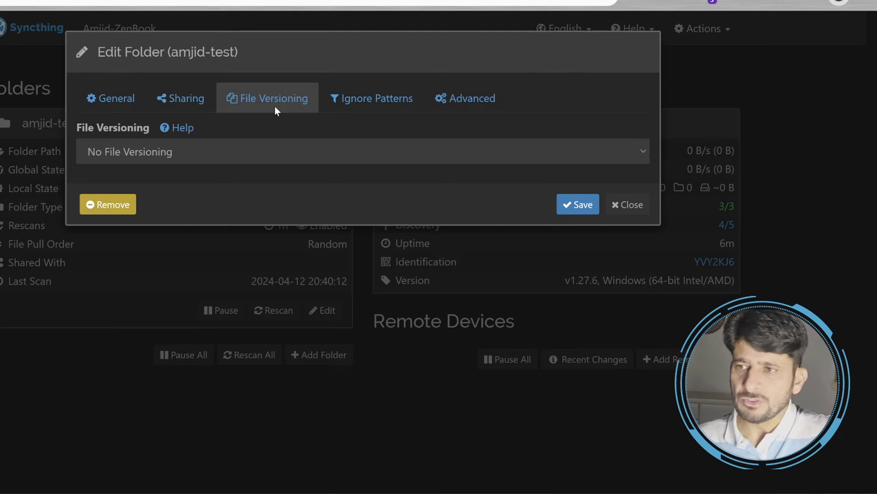
click(136, 157)
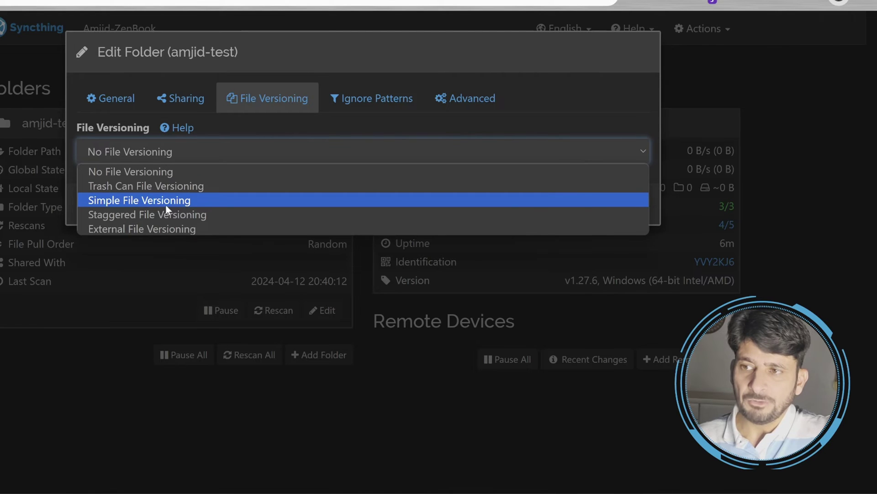
click(319, 142)
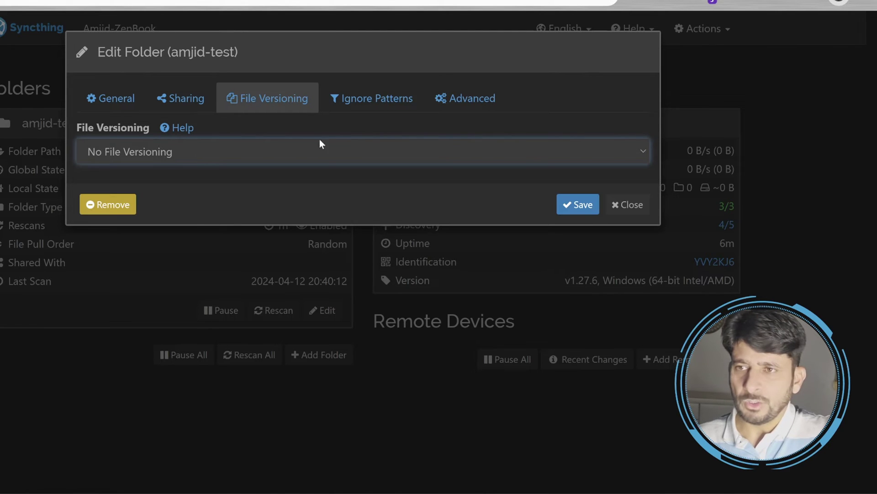
click(383, 105)
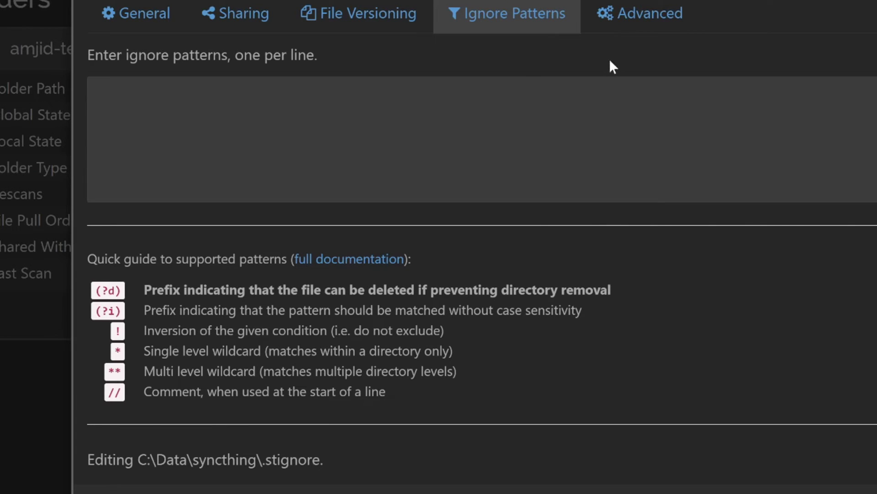
- Review the folder's advanced options, keep Send & Receive as folder type and Random as file pull order, and save the folder
click(631, 22)
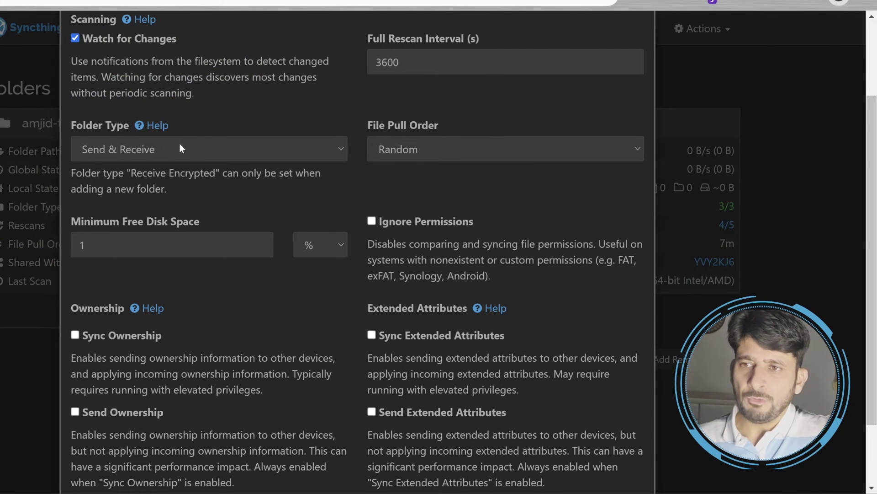
click(196, 83)
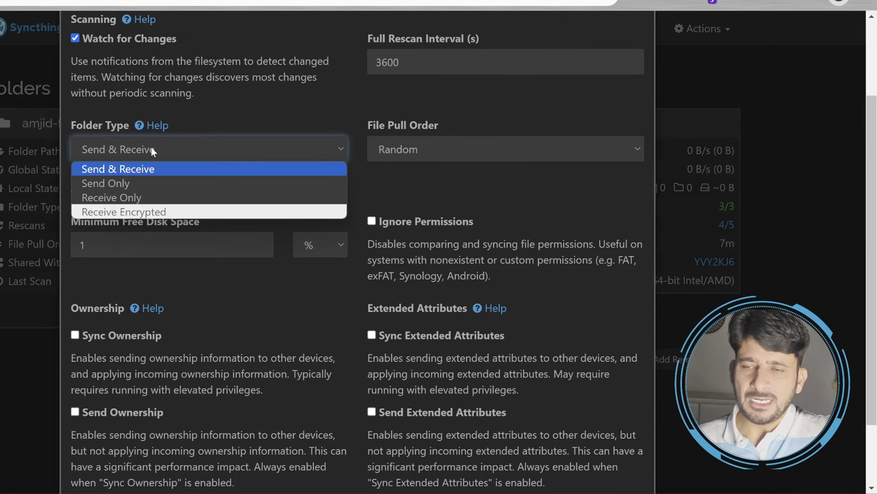
click(152, 148)
click(411, 155)
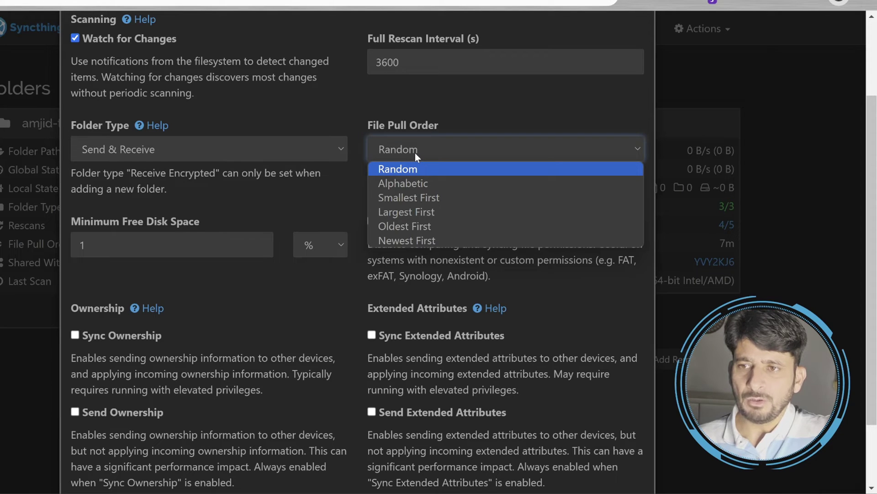
click(416, 153)
scroll(324, 215, down, 2)
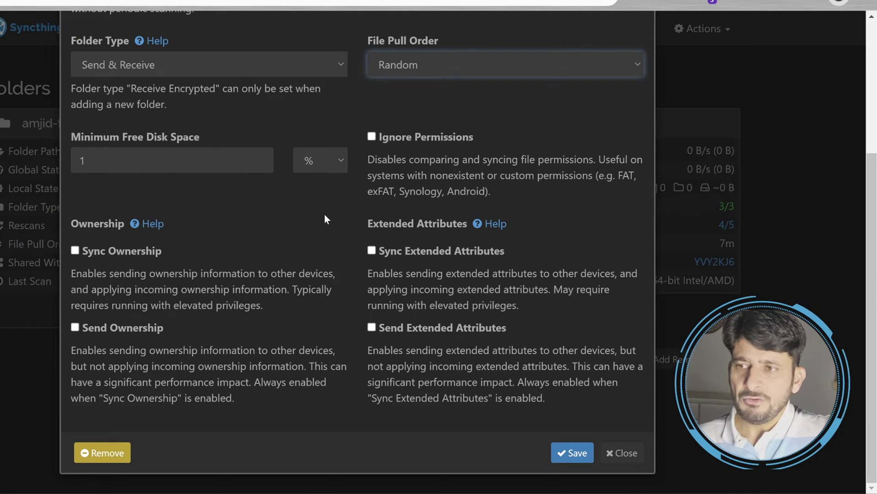
click(566, 455)
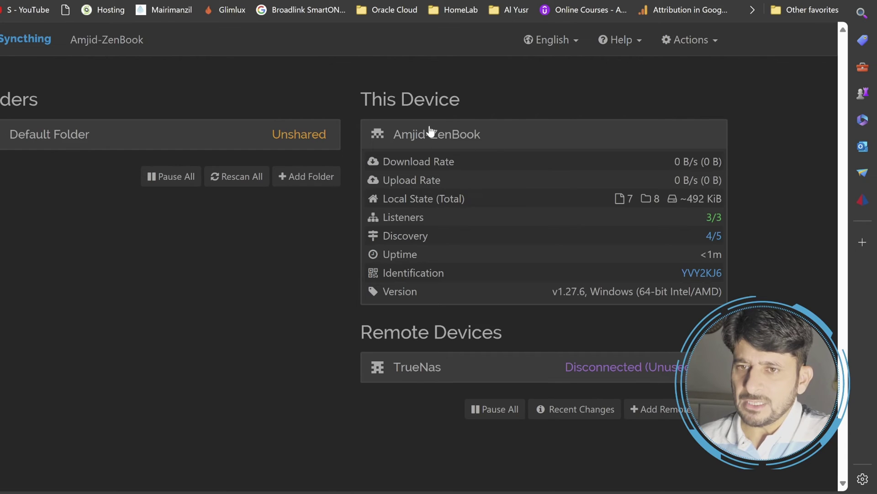
- Show this device's identification with its device ID and QR code
click(693, 274)
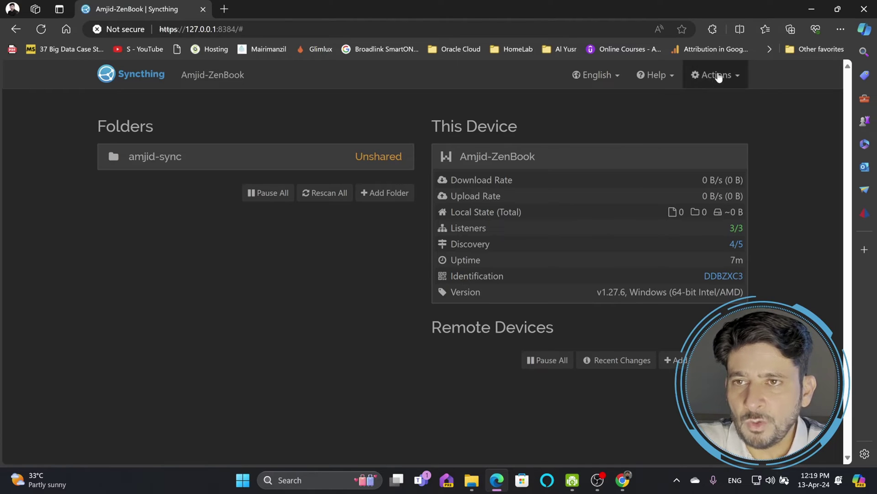
click(716, 76)
click(712, 118)
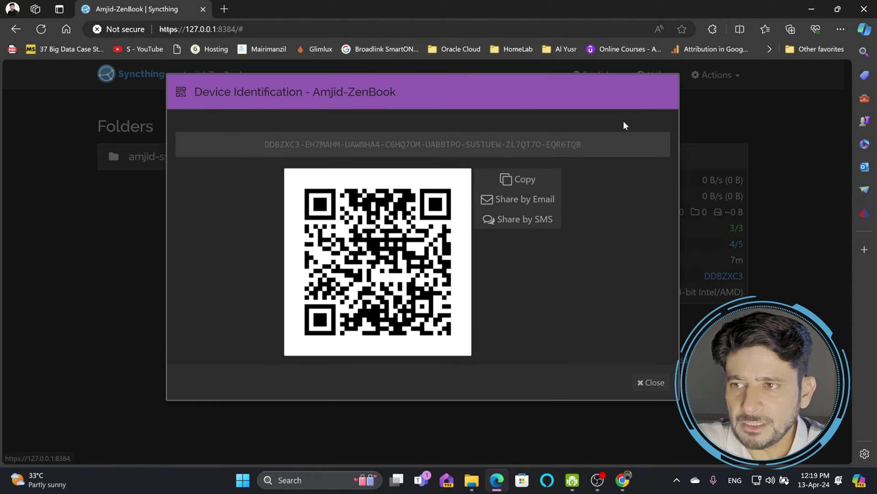
- Close the identification dialog, collapse and expand this device's details, and show the device ID and QR code again before closing them
click(308, 147)
click(651, 385)
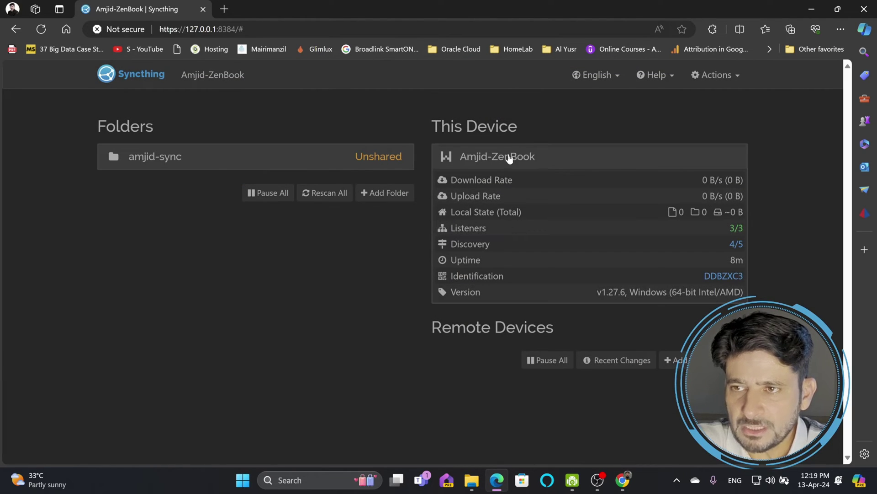
click(589, 159)
click(568, 163)
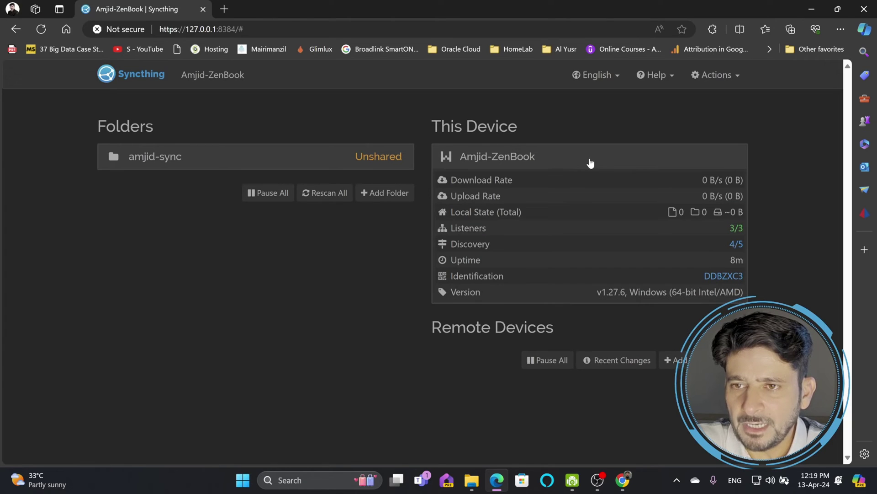
click(718, 75)
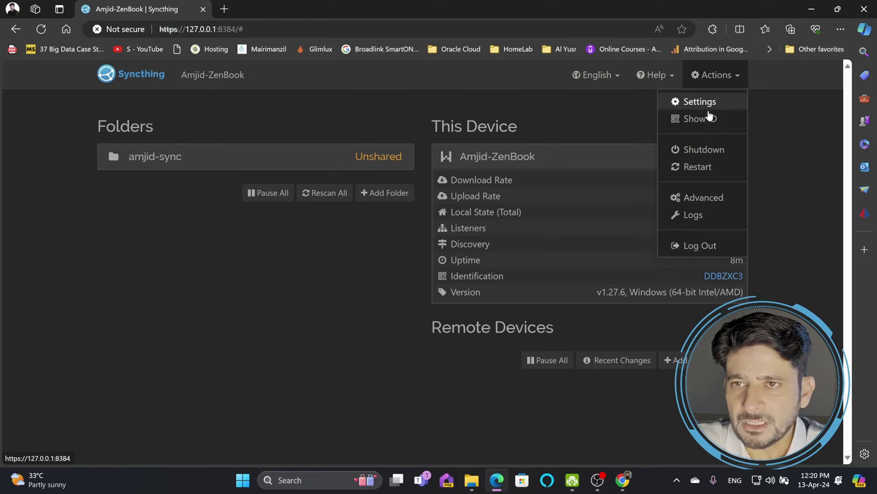
click(708, 118)
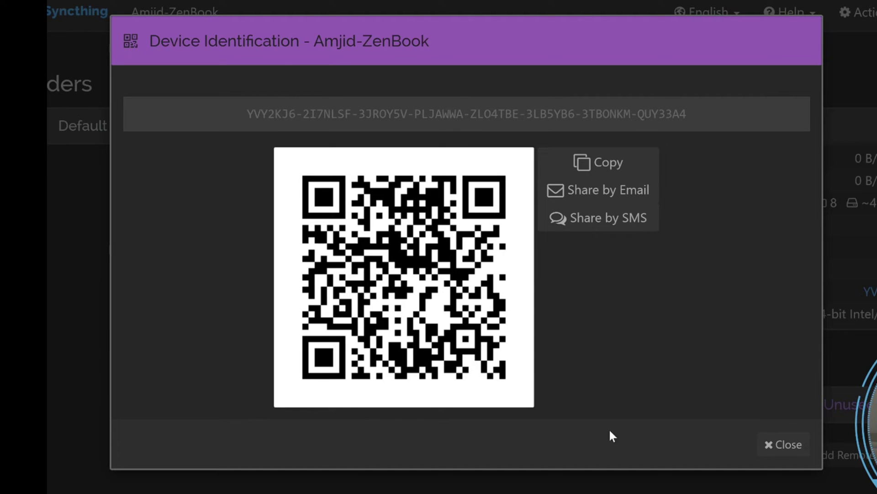
click(778, 444)
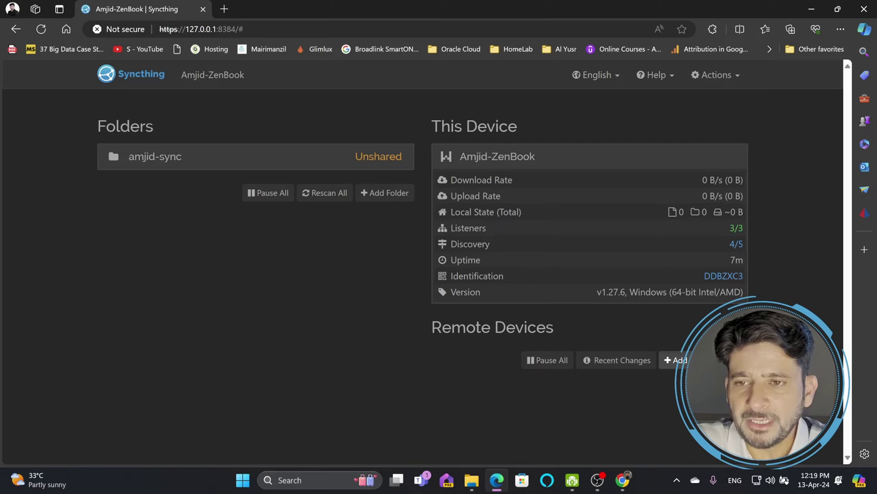
- Review the device ID and device name fields for adding a remote device, without saving one
click(674, 359)
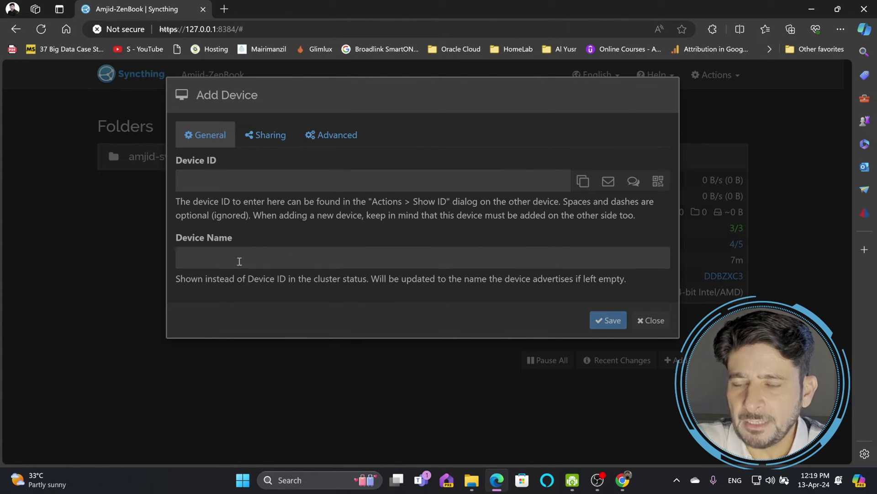
click(651, 320)
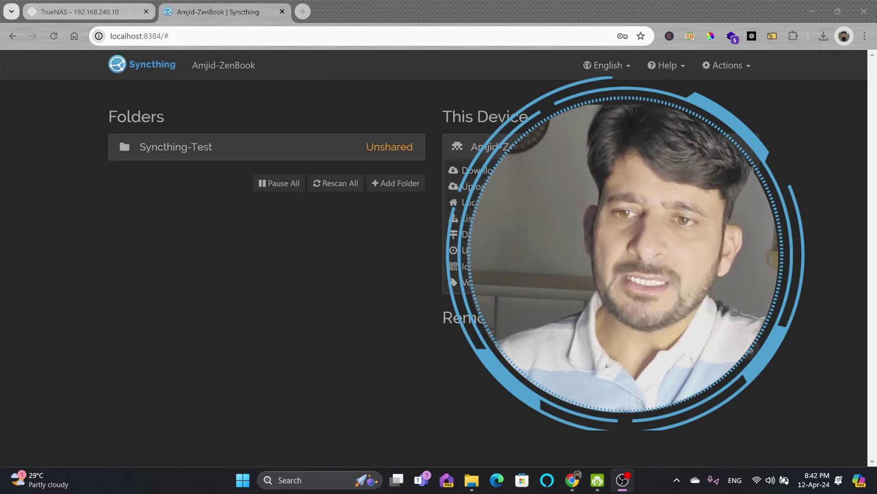
click(720, 350)
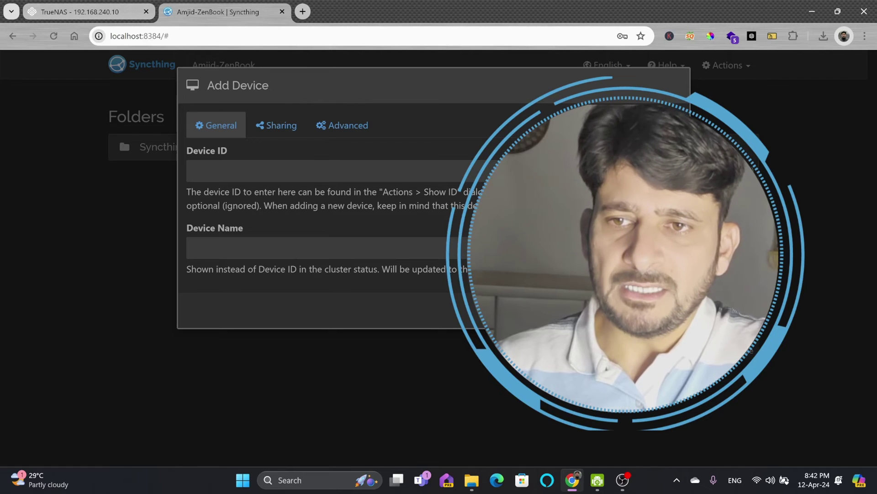
click(462, 415)
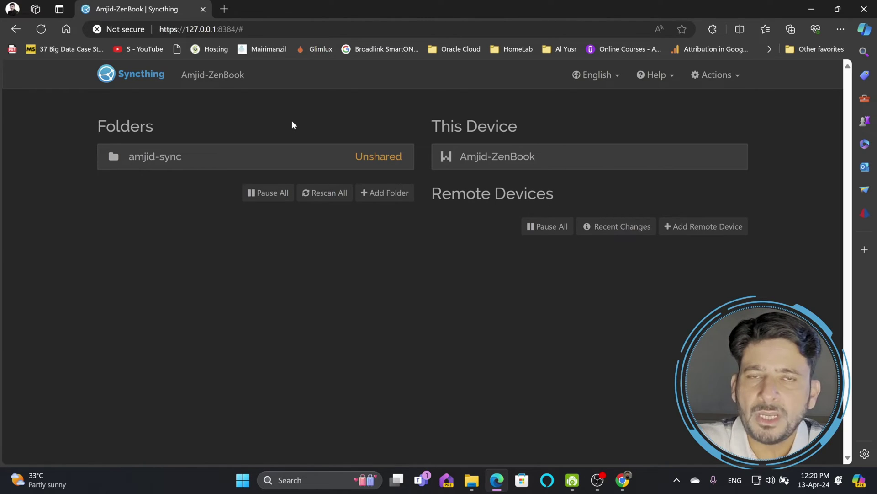
- Open TrueNAS in a new browser tab, sign in with the saved account password, and show its installed apps
click(223, 9)
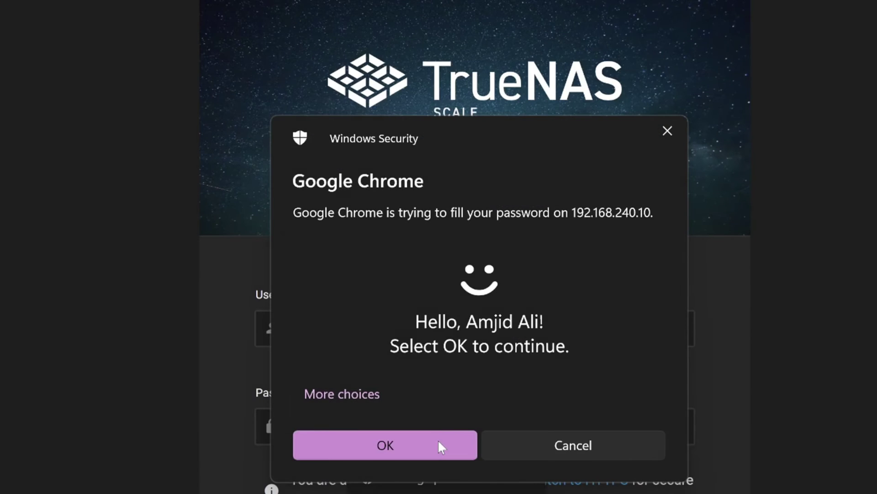
click(438, 441)
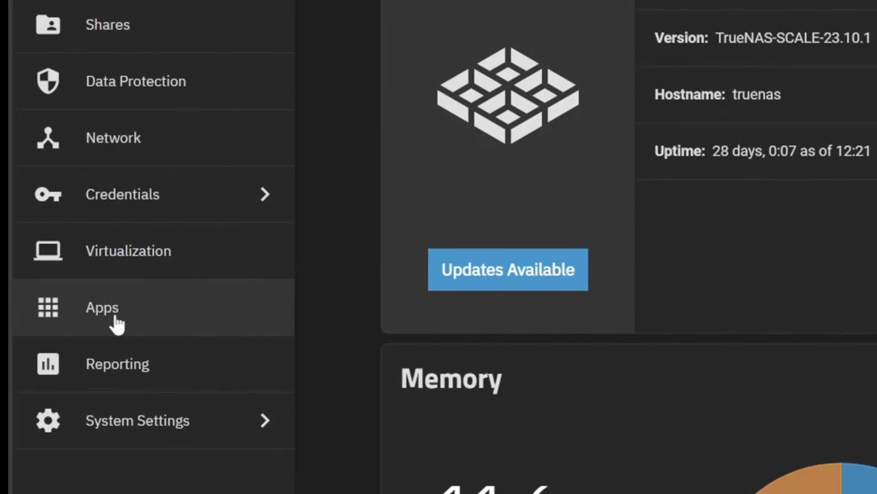
click(114, 319)
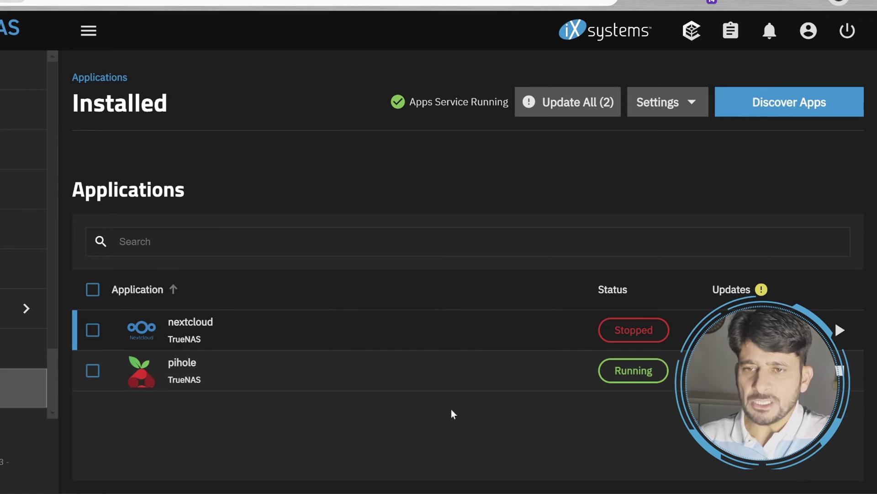
- Search the TrueNAS app catalog for "syncthing" and open the Syncthing app's page
click(777, 111)
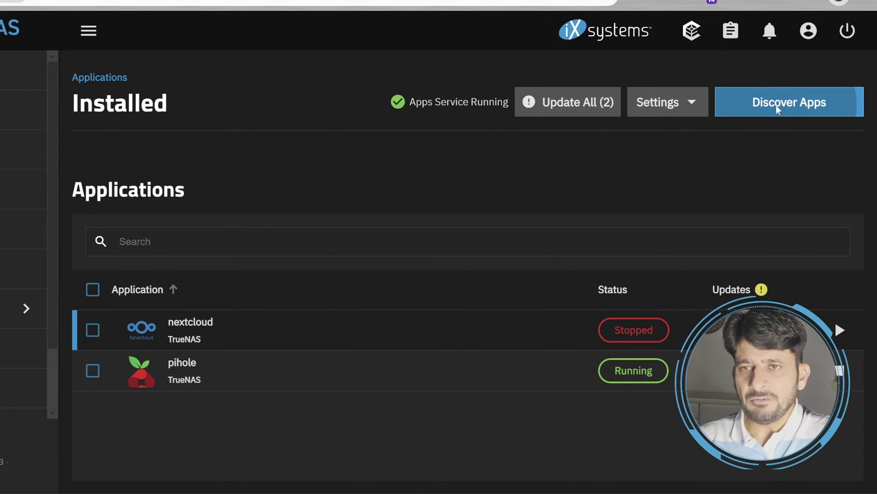
click(320, 252)
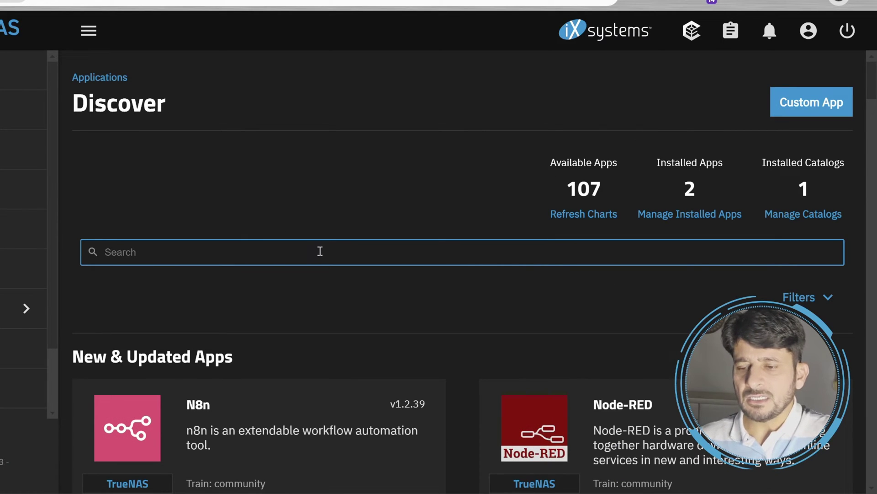
text(syncthing)
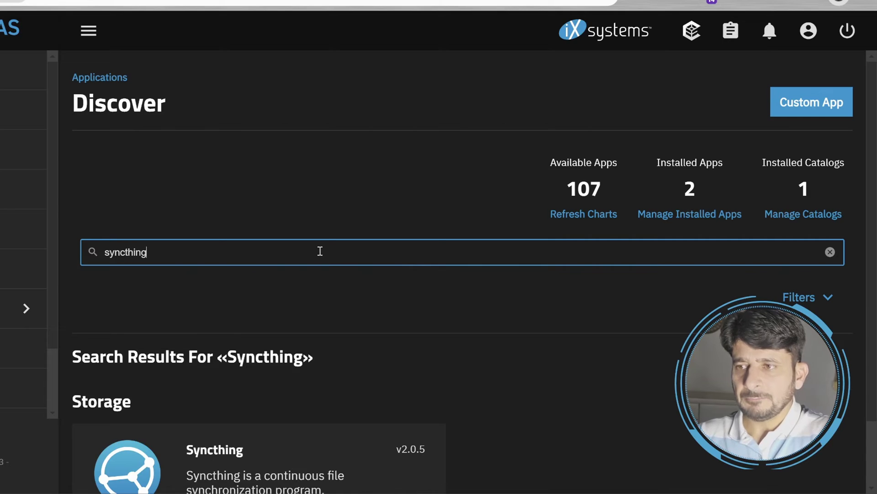
scroll(348, 289, down, 2)
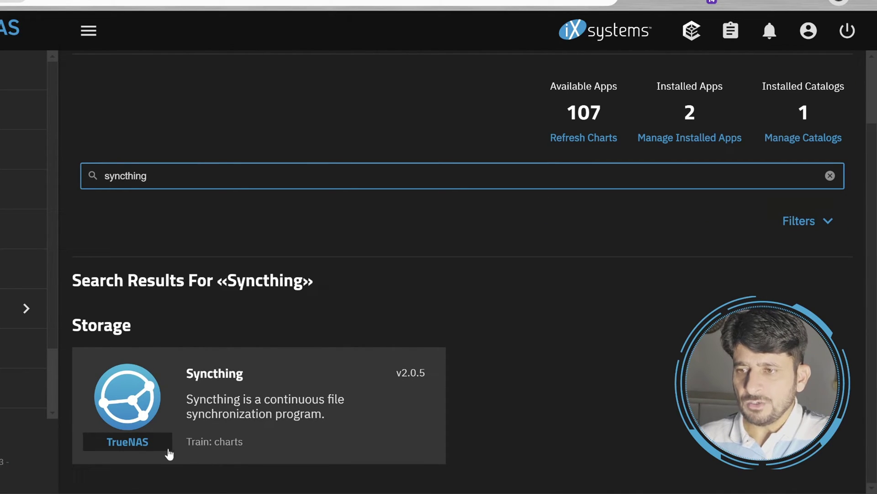
click(160, 410)
- Look through the Syncthing app's screenshots and its description in the catalog
scroll(254, 306, down, 3)
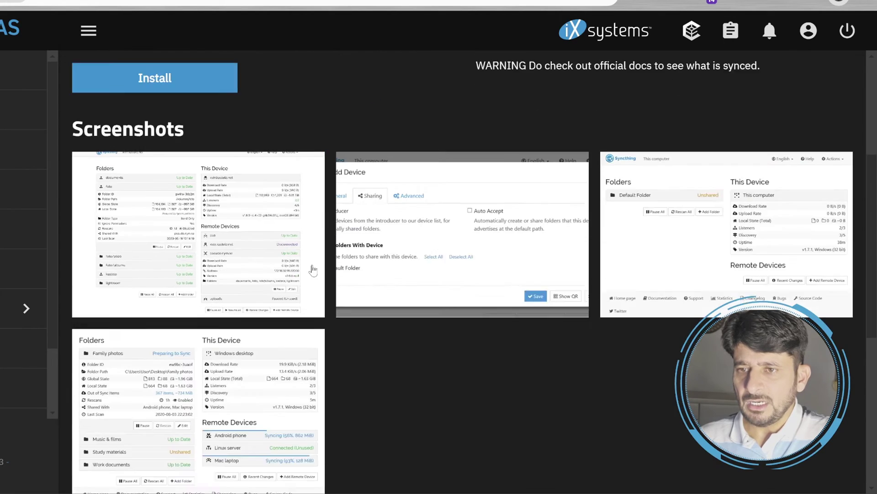
click(249, 233)
key(Right)
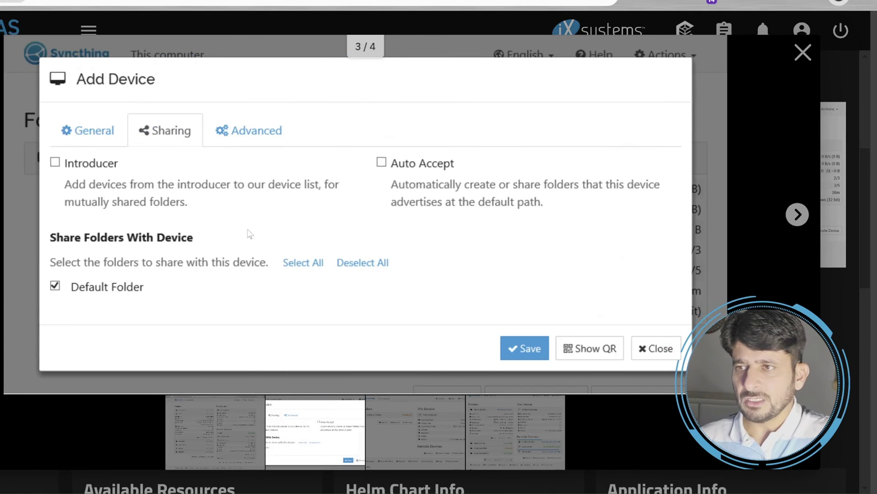
key(Right)
key(Right)
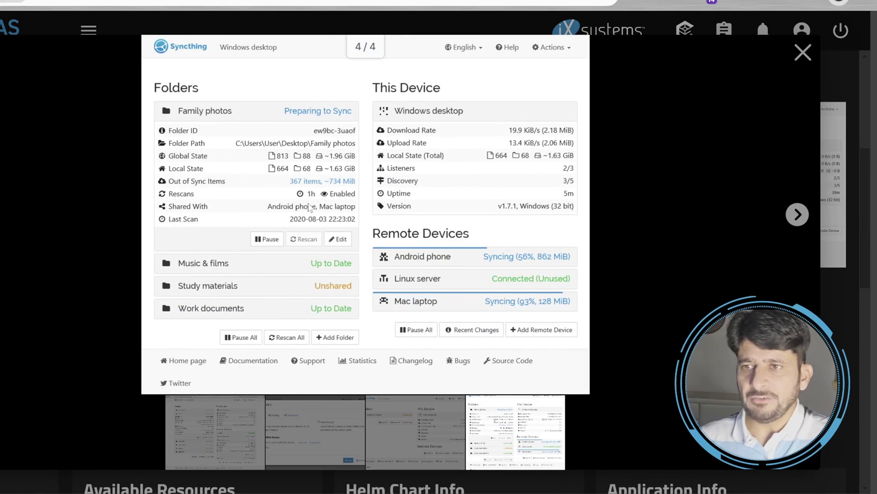
click(802, 53)
scroll(469, 168, up, 5)
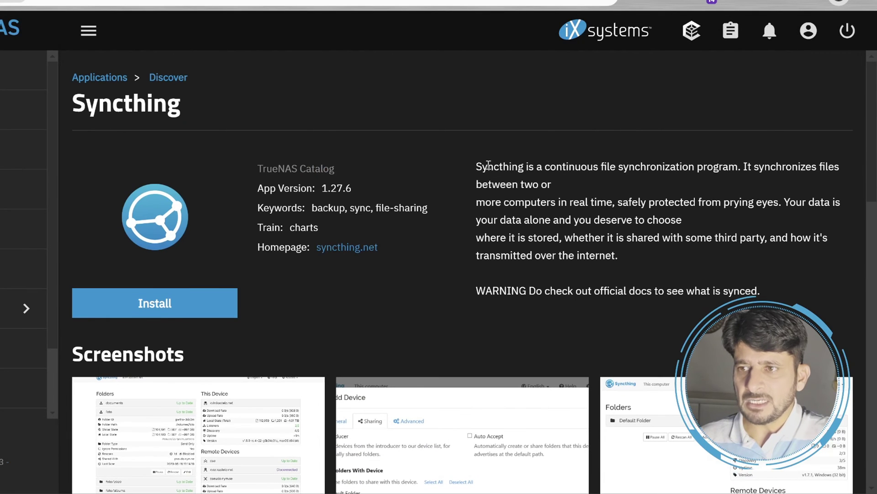
- Install Syncthing version 2.0.5 as "syncthing", keeping the default configuration with 4000m CPU and 8Gi memory limits
click(154, 309)
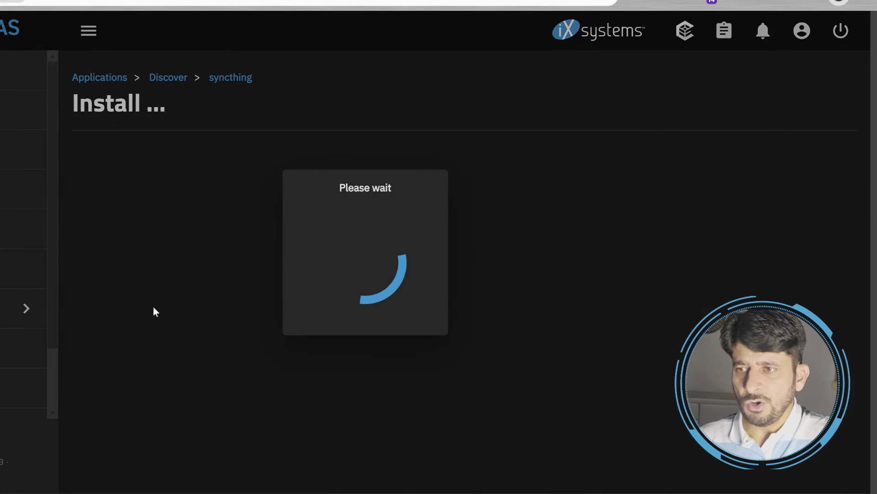
scroll(690, 190, down, 4)
scroll(672, 163, up, 4)
scroll(673, 164, down, 15)
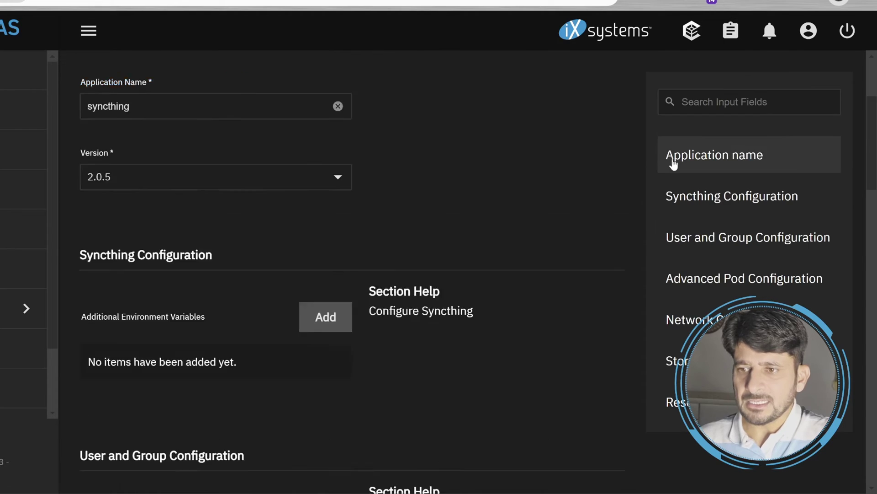
scroll(490, 234, down, 10)
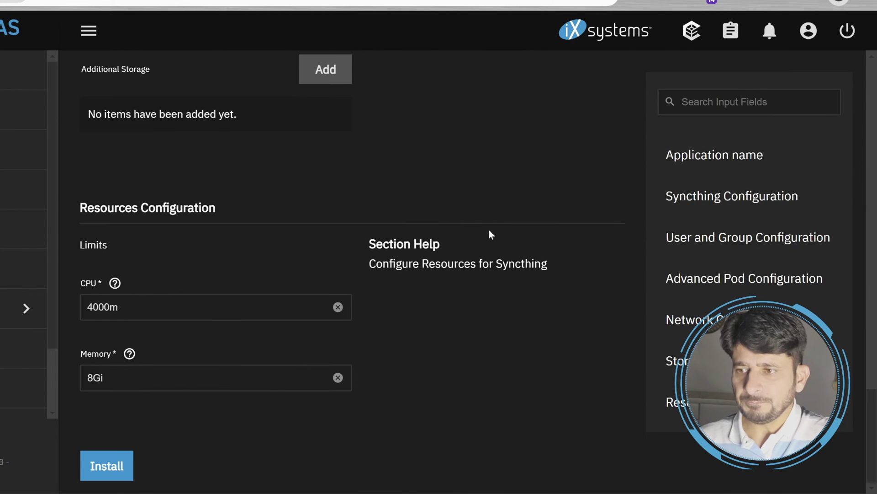
click(109, 472)
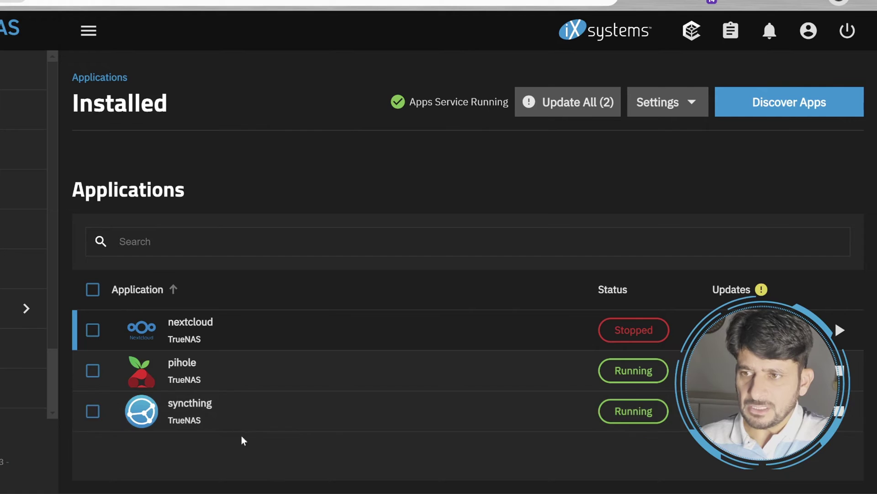
- Open the web portal of the installed syncthing app and decline anonymous usage reporting
click(204, 405)
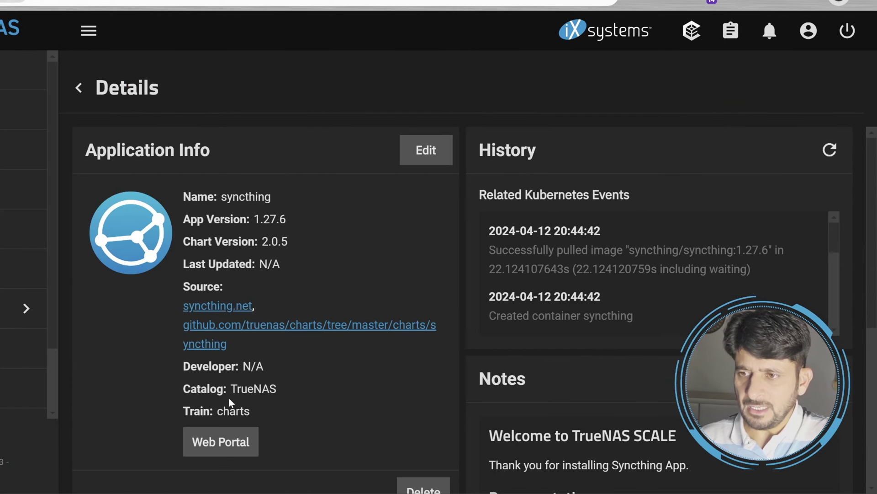
click(222, 442)
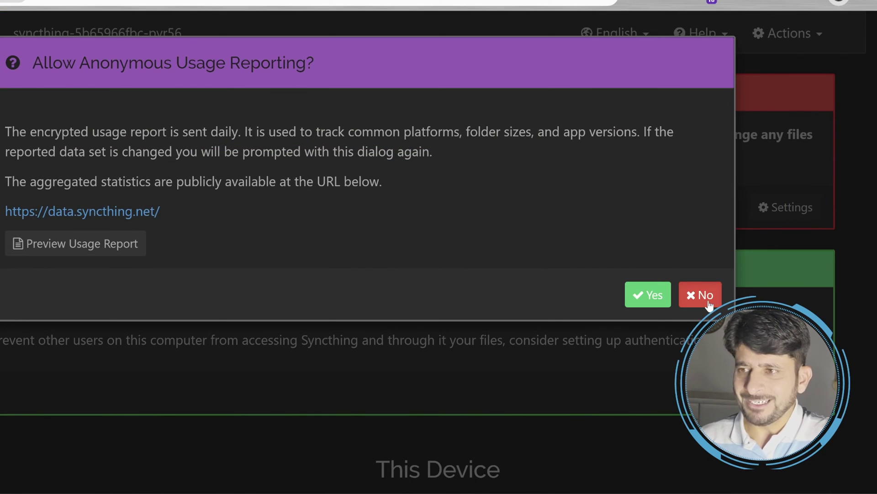
click(710, 304)
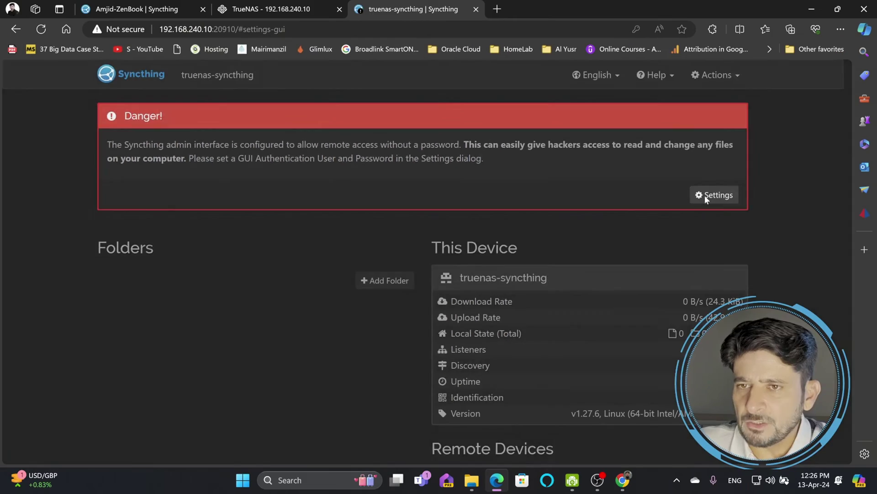
- Set the GUI authentication user and GUI authentication password for truenas-syncthing and save the settings
click(706, 195)
click(254, 144)
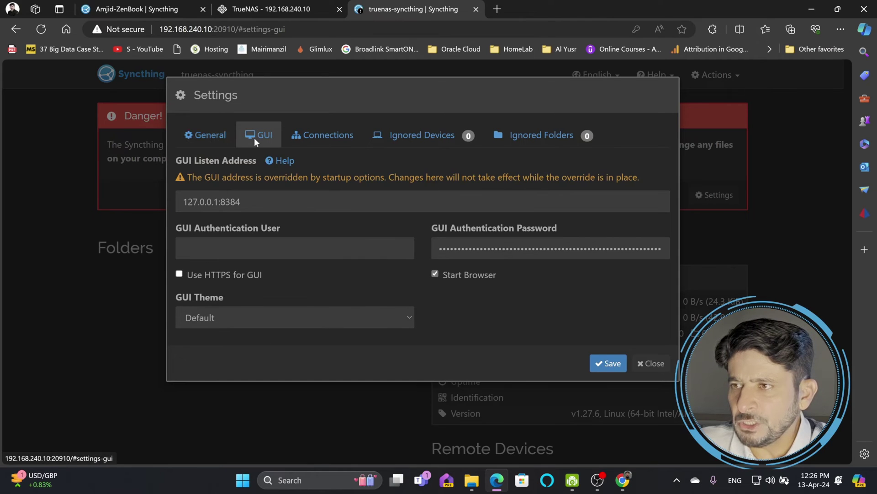
click(232, 249)
text(a)
key(BackSpace)
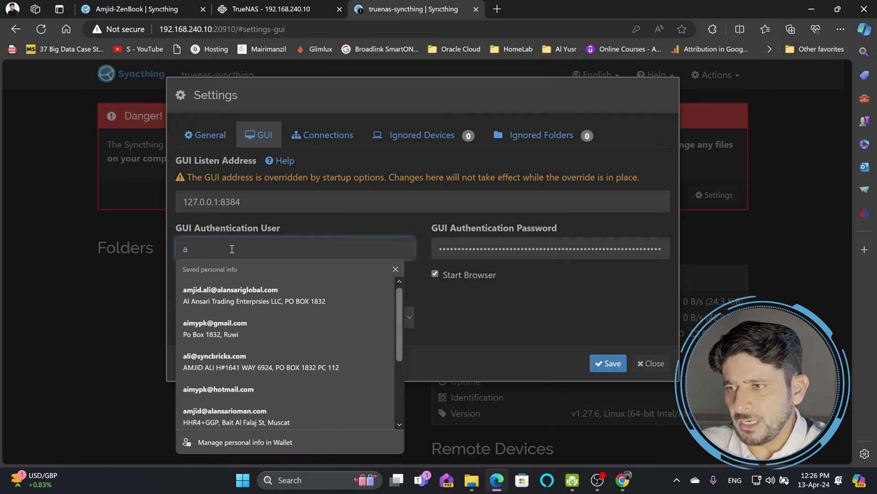
text(mjid)
key(Tab)
text(***************)
click(607, 363)
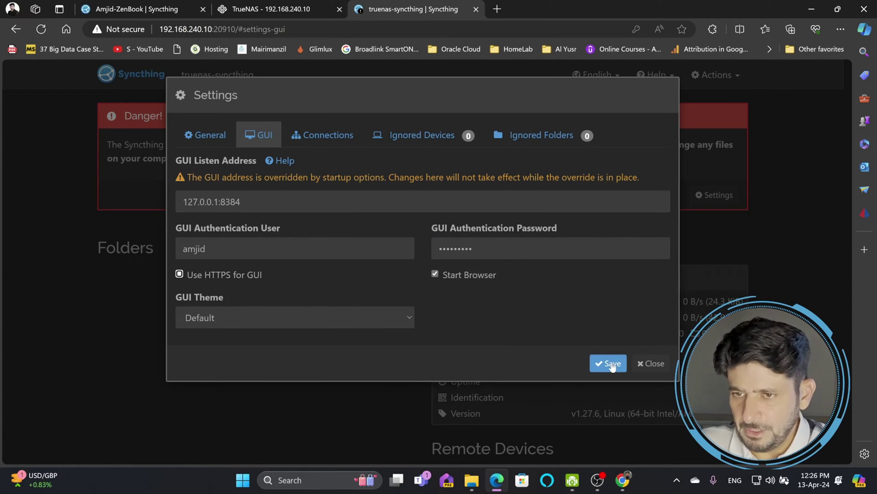
- Log in to truenas-syncthing with the GUI user name and password
click(213, 161)
text(an)
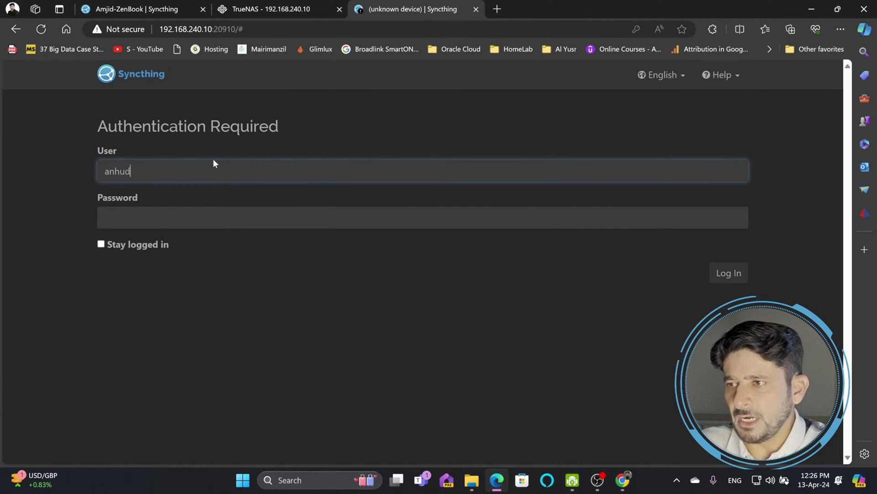
key(BackSpace)
text(mjid)
key(Tab)
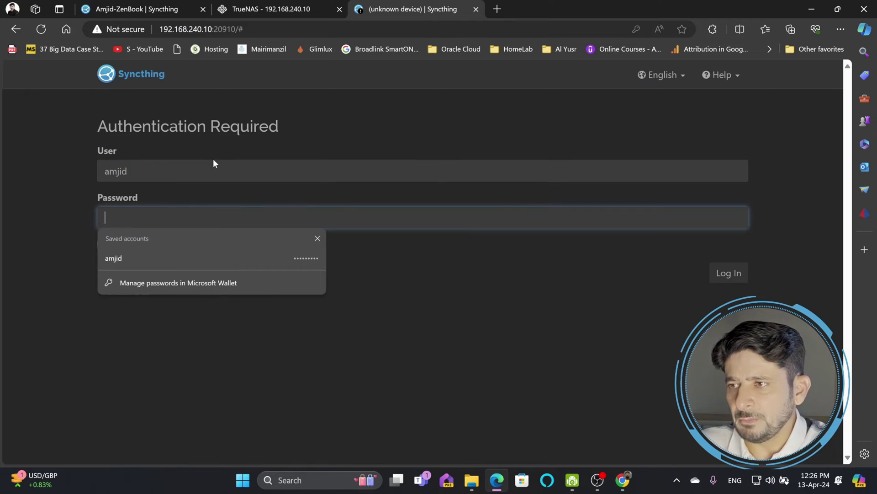
text(*********)
key(Return)
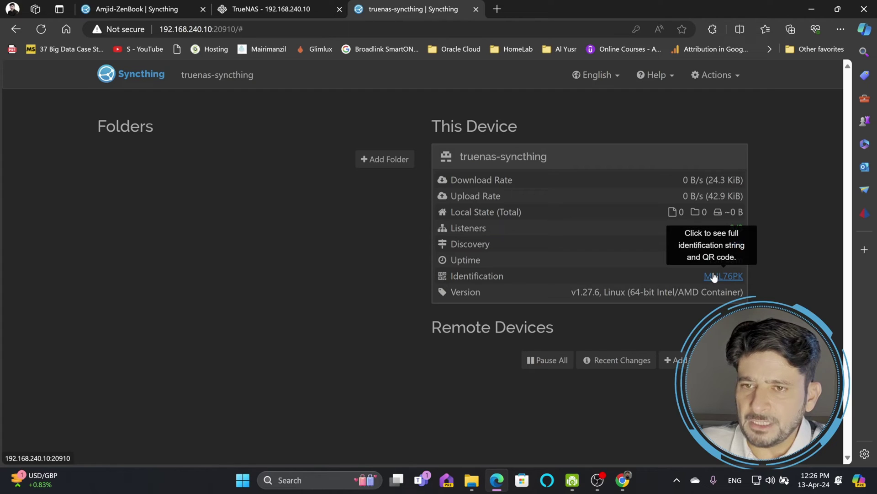
- Return to the Windows computer's Syncthing page and expand the details of this device
click(143, 10)
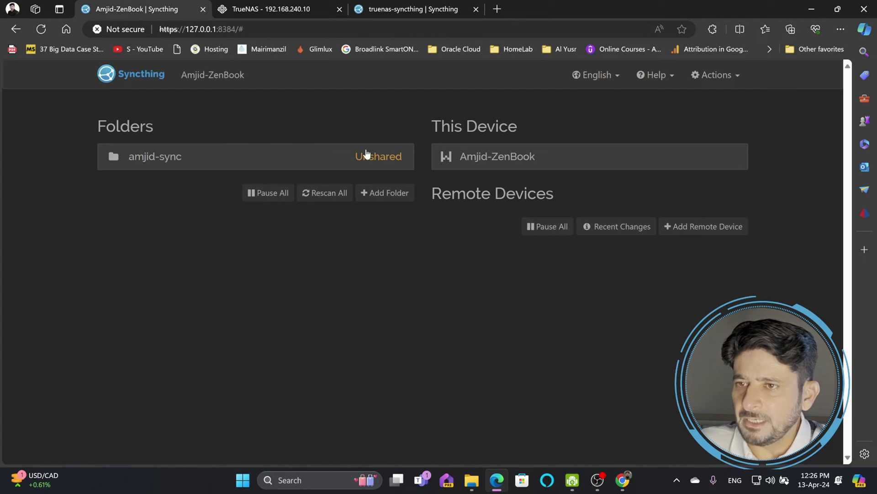
click(442, 159)
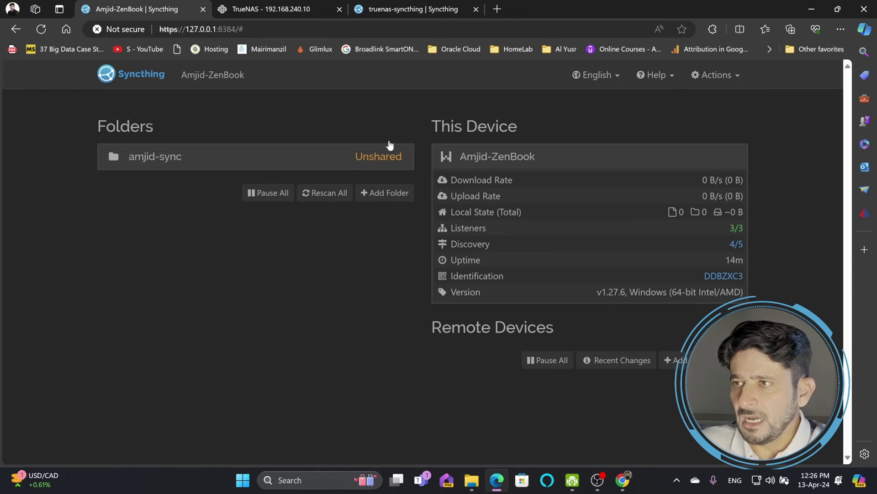
- Place the Windows computer's Syncthing page and the truenas-syncthing page side by side in separate windows
drag(169, 16, 402, 7)
click(699, 256)
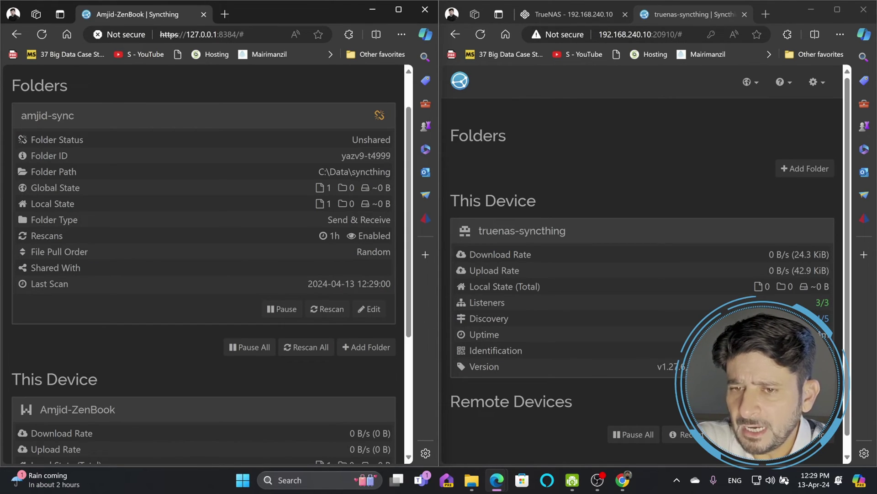
scroll(612, 376, down, 1)
scroll(283, 350, down, 4)
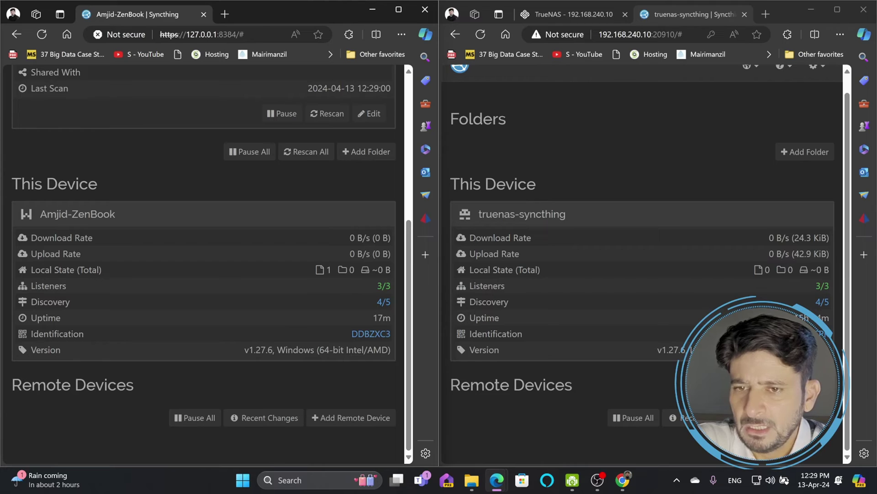
scroll(644, 246, up, 1)
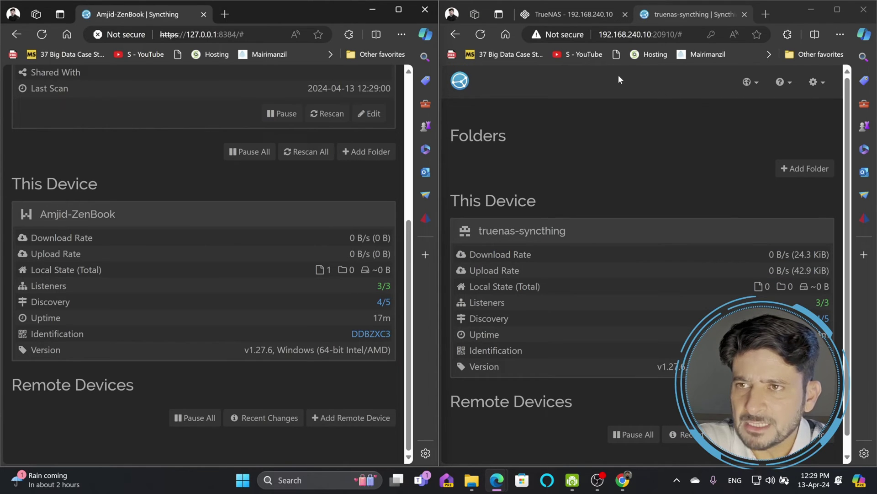
- Add the Windows computer as a remote device on truenas-syncthing, using the device ID copied from its own Syncthing page
click(791, 434)
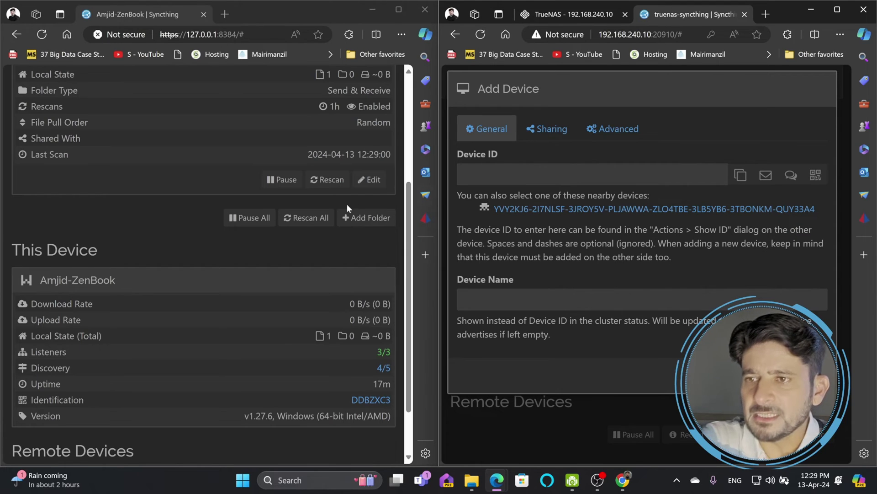
scroll(351, 293, up, 4)
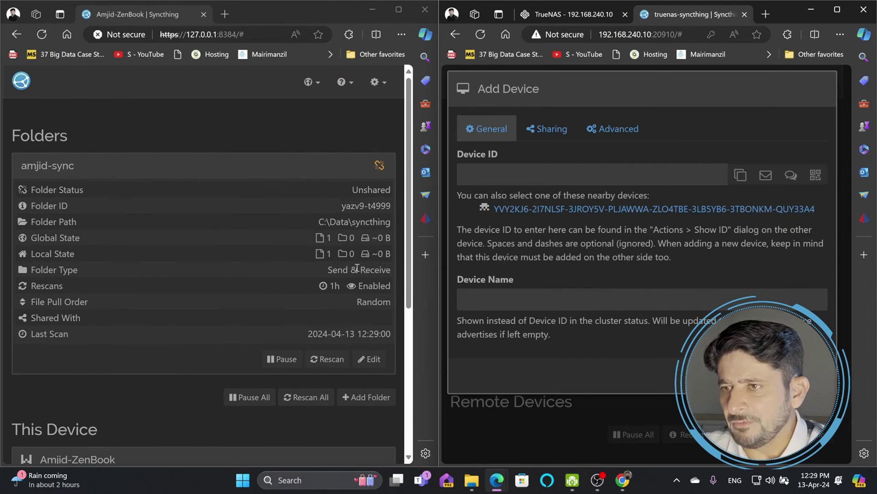
click(376, 82)
click(352, 123)
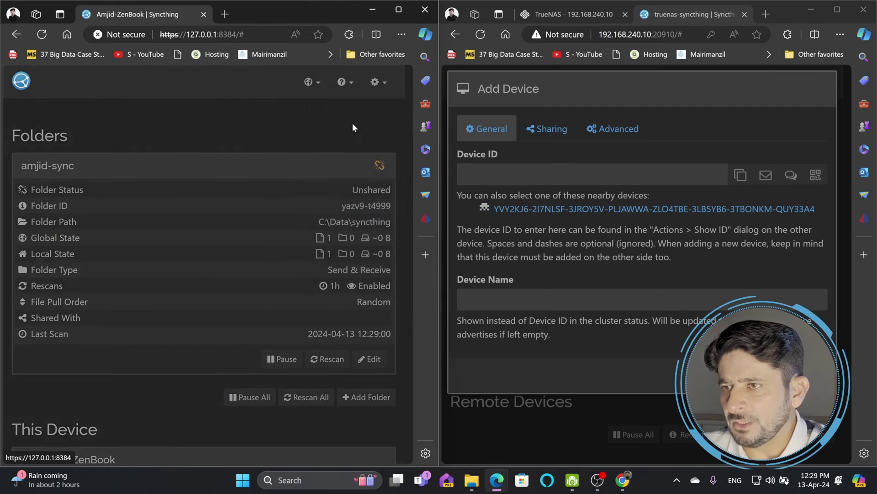
click(292, 177)
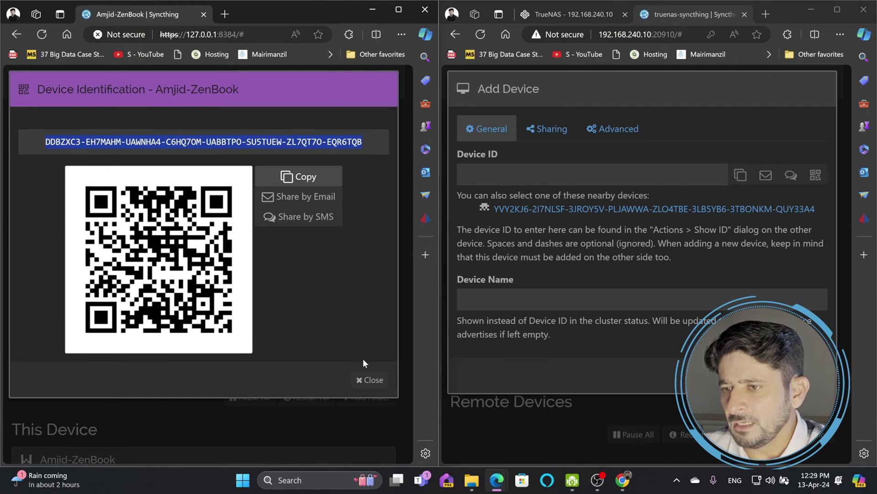
click(370, 379)
click(506, 173)
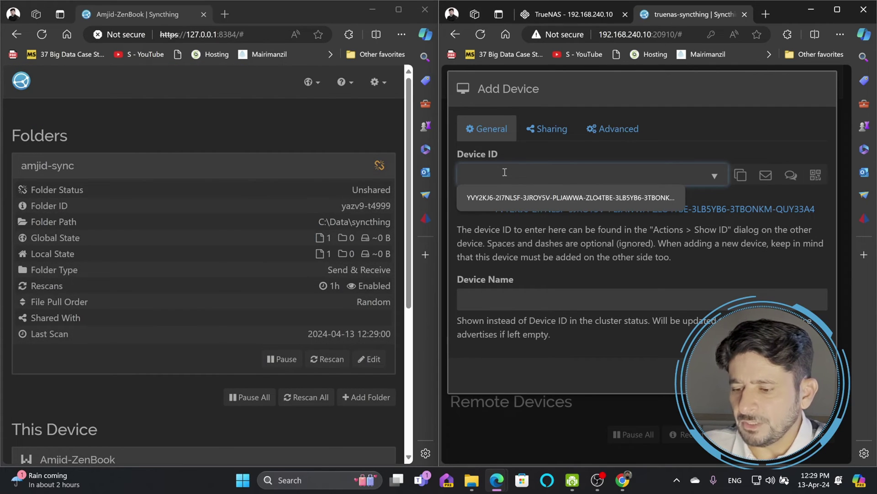
key(ctrl+v)
key(Return)
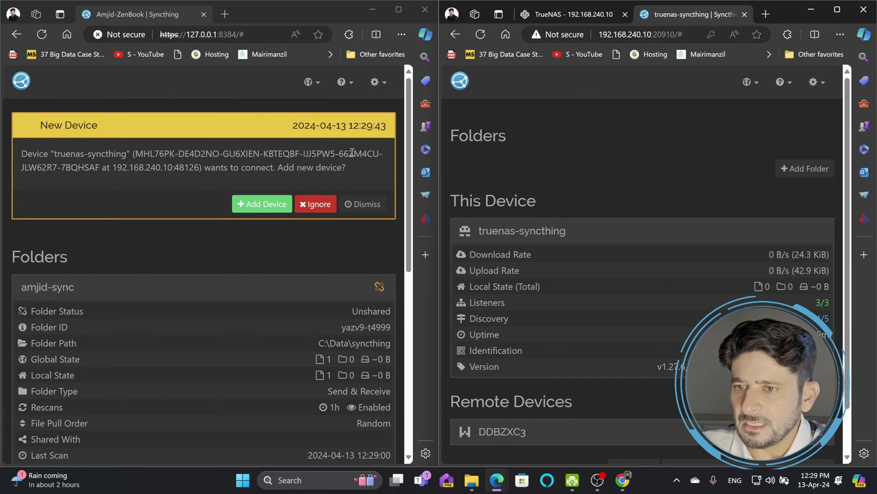
- Accept and save truenas-syncthing as a new device on the Windows computer and check the remote devices on both pages
click(254, 206)
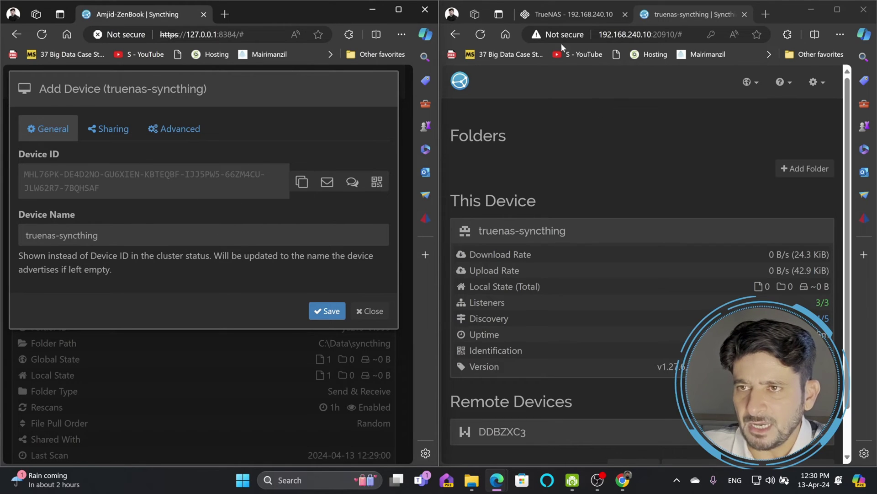
click(325, 311)
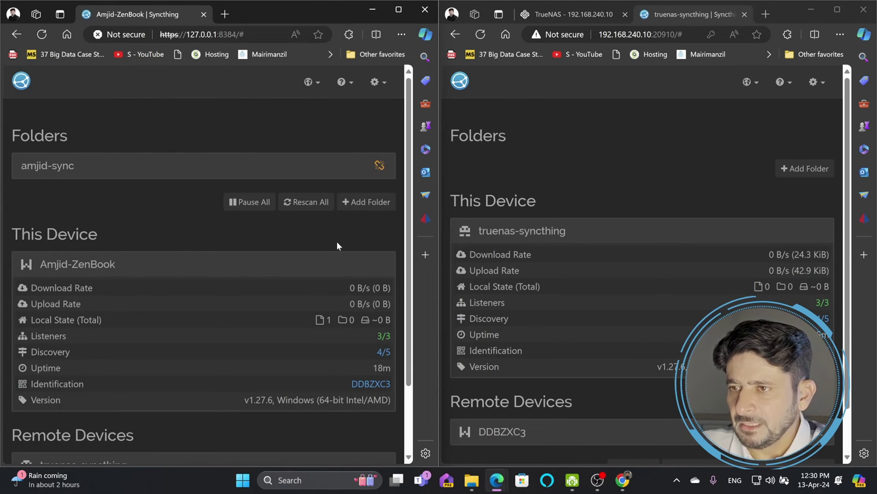
scroll(337, 237, down, 2)
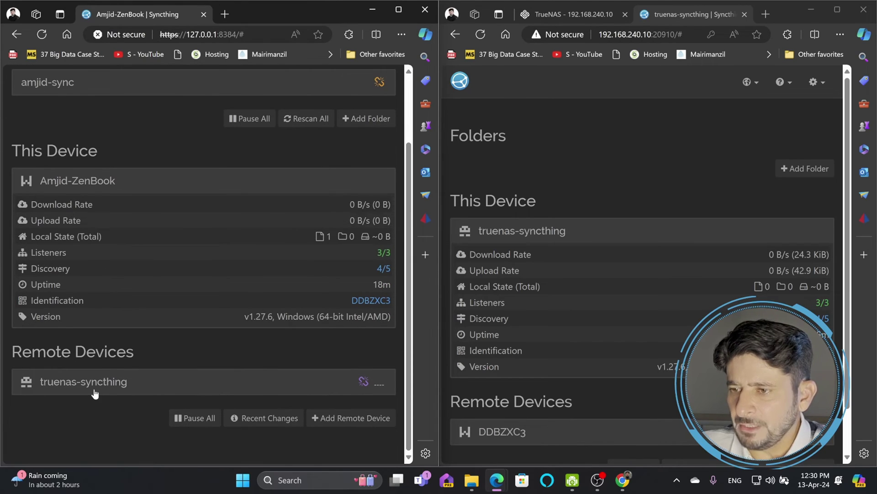
scroll(587, 371, down, 1)
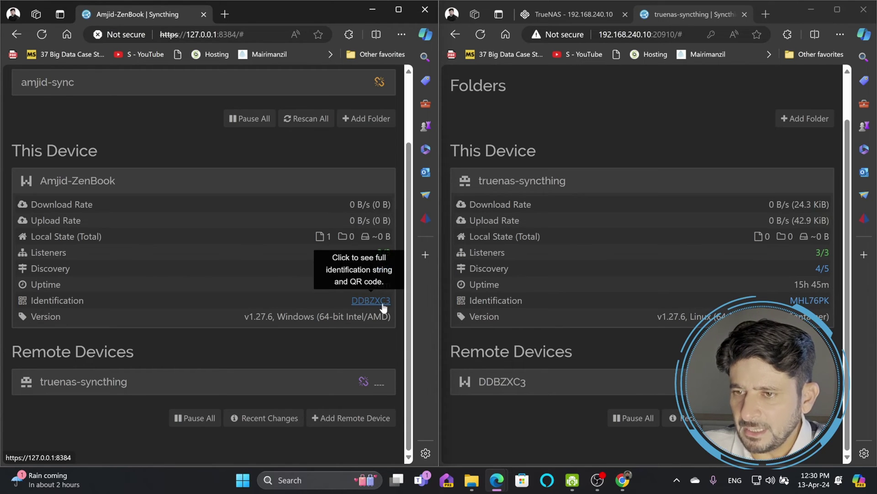
click(514, 388)
click(320, 366)
scroll(320, 366, up, 2)
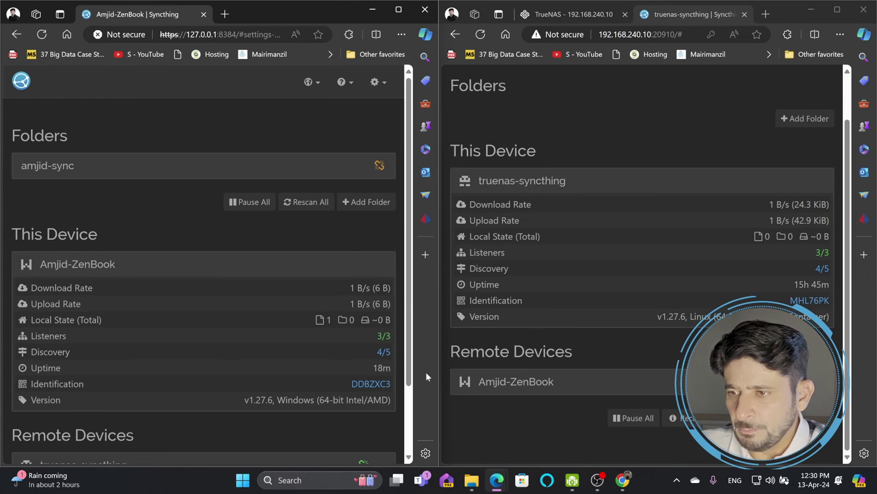
- Maximize the truenas-syncthing window and view the C:\Data\syncthing folder in File Explorer
click(839, 9)
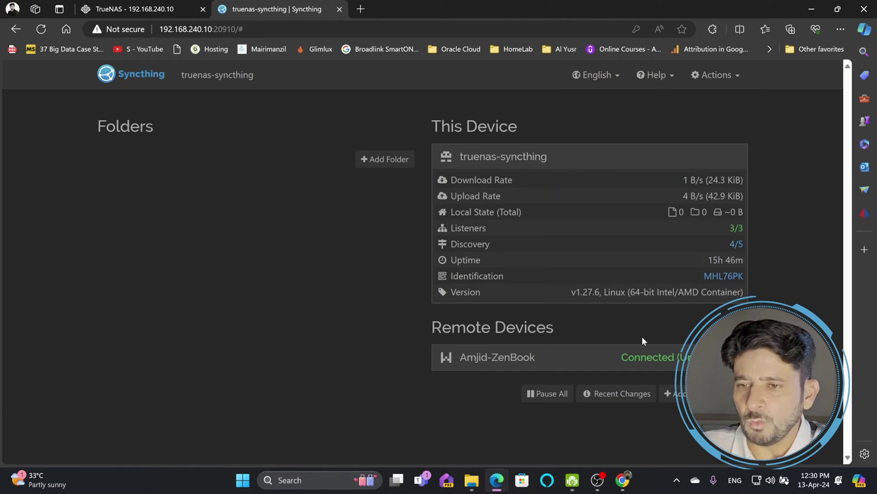
key(ctrl+shift+c)
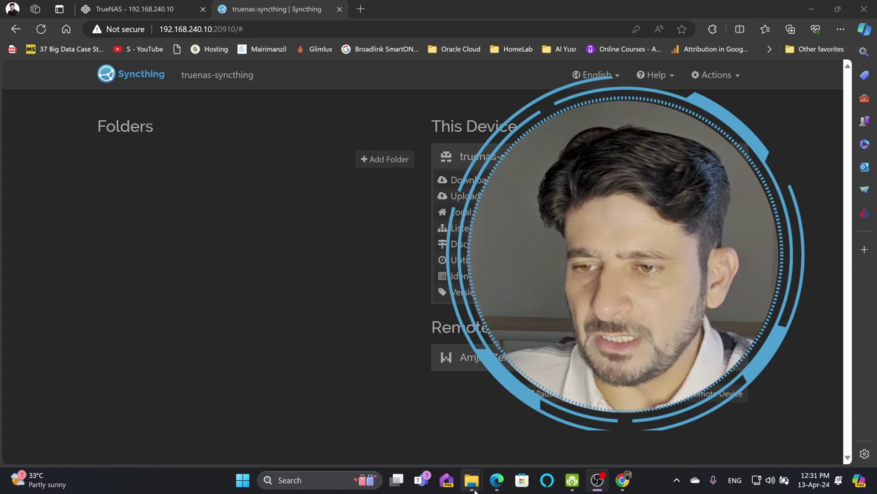
mouse_move(472, 480)
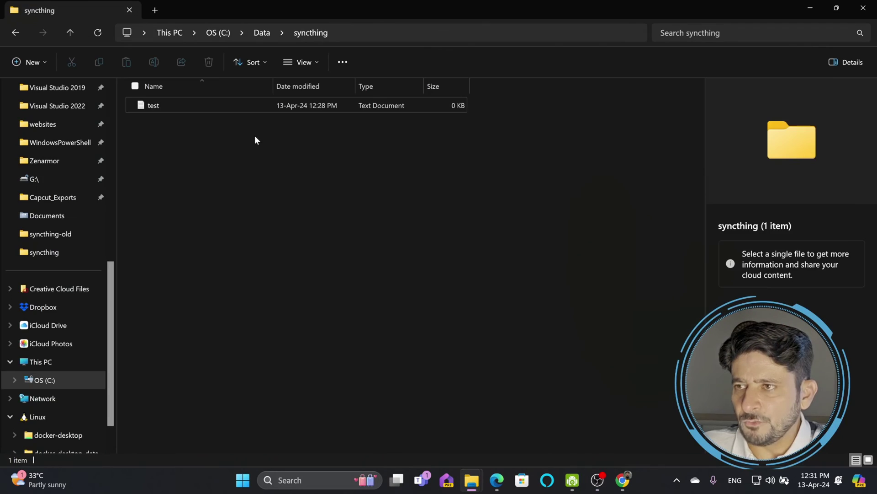
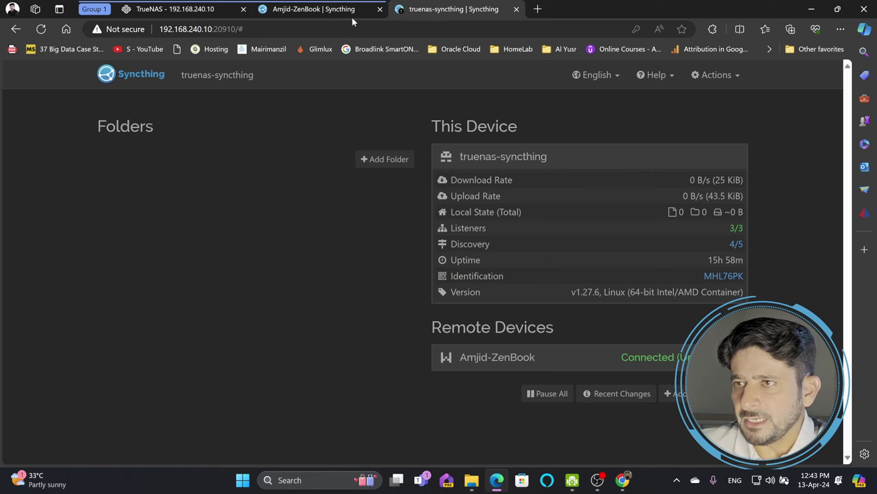
- Add a folder on truenas-syncthing with the folder ID sync and the path ~/Sync, leaving it unshared, and save it
click(352, 16)
click(441, 17)
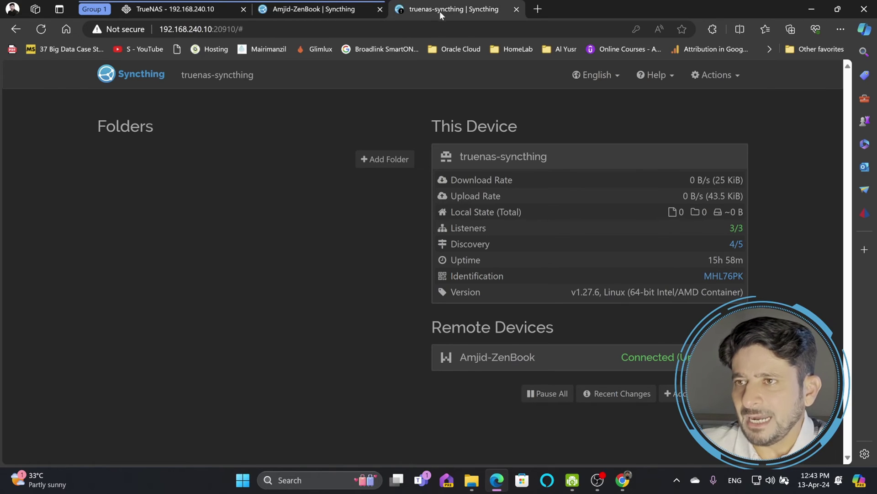
click(398, 163)
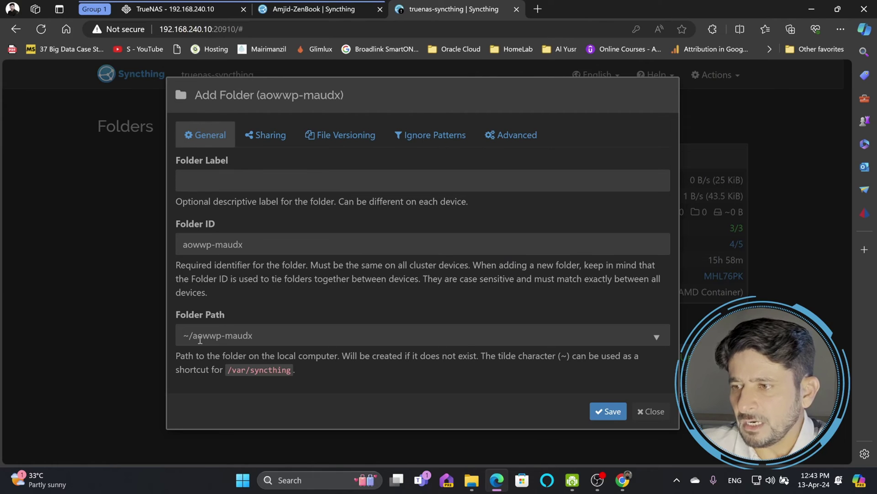
drag(201, 337, 337, 334)
text(Sync)
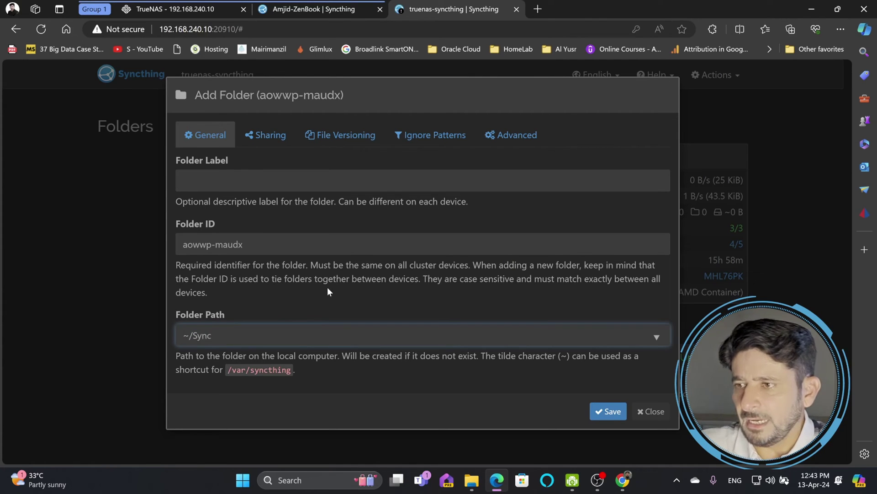
drag(269, 248, 97, 247)
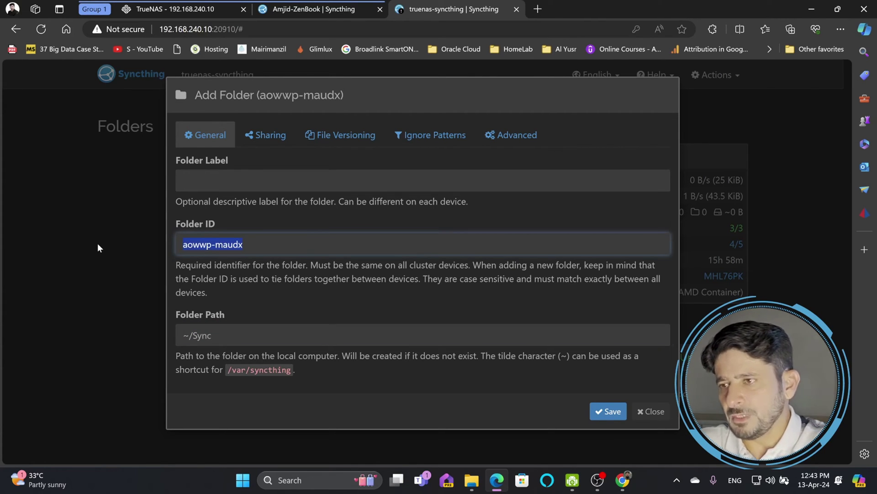
text(sync)
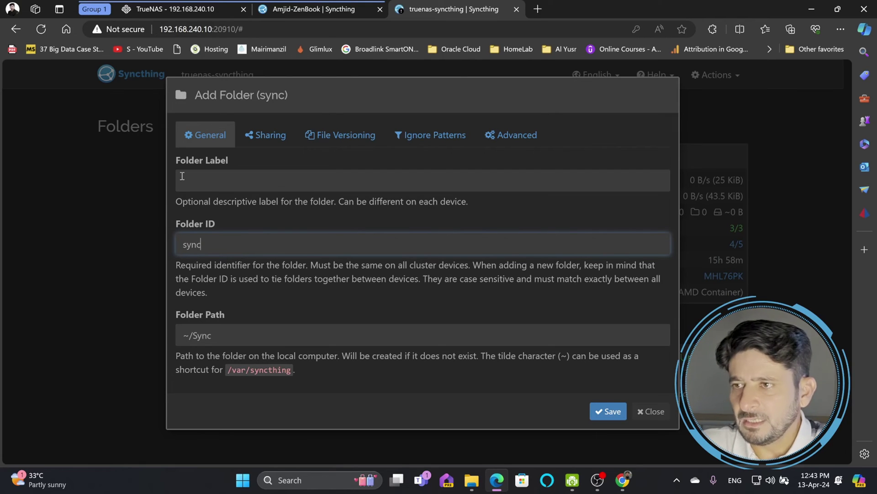
click(264, 135)
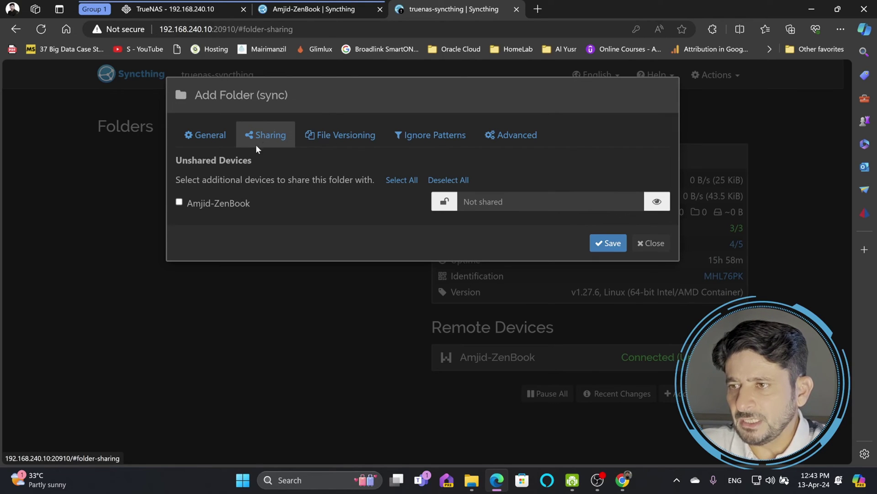
click(208, 136)
click(612, 411)
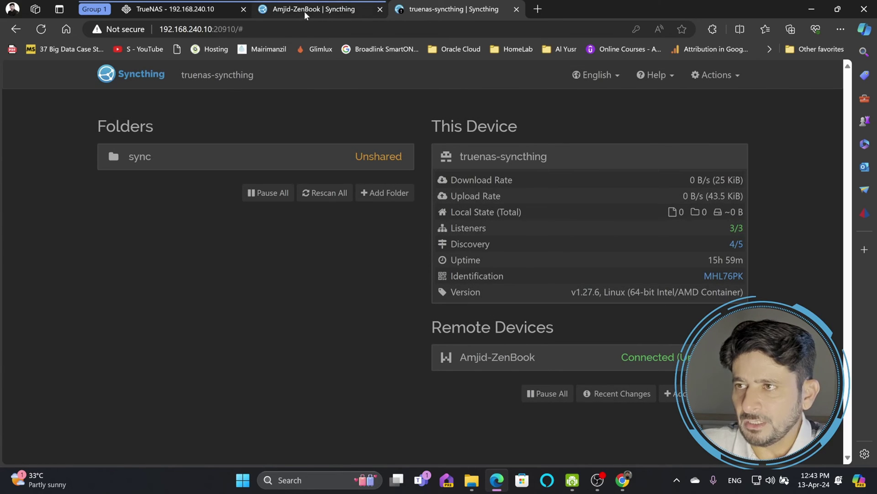
- Open the shell of the syncthing app in TrueNAS and list the root directory with ls
key(ctrl+1)
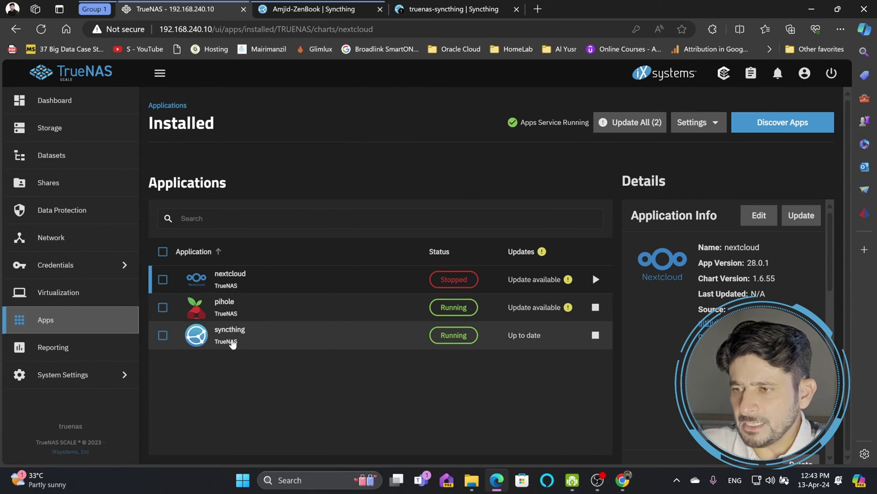
click(197, 341)
scroll(727, 320, down, 5)
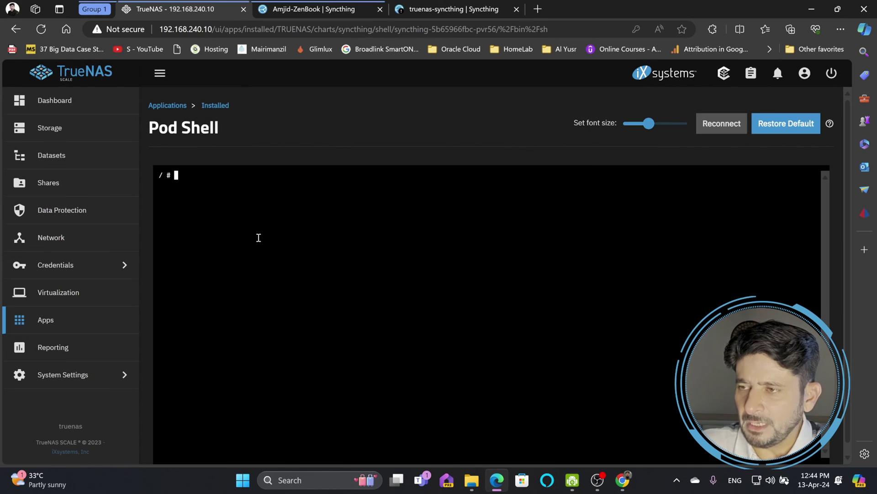
text(ls)
key(Return)
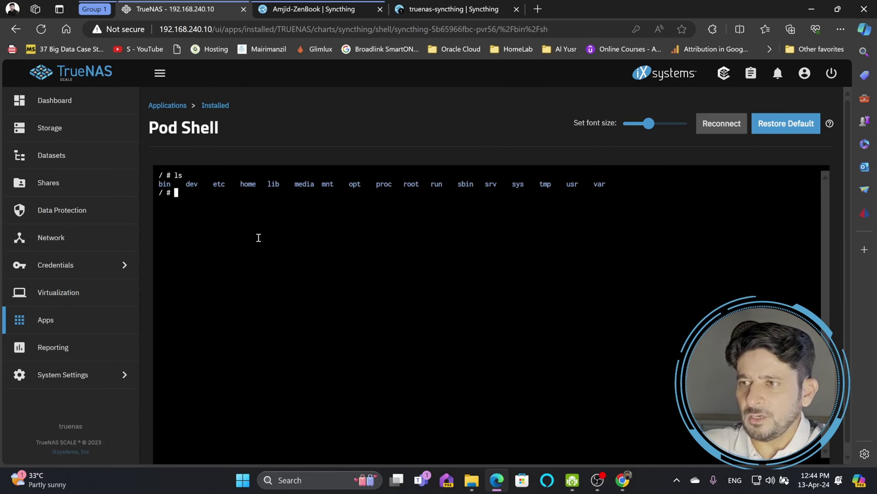
- Open the sync folder's settings on truenas-syncthing and examine its folder path and the directory the tilde stands for
click(320, 9)
click(426, 11)
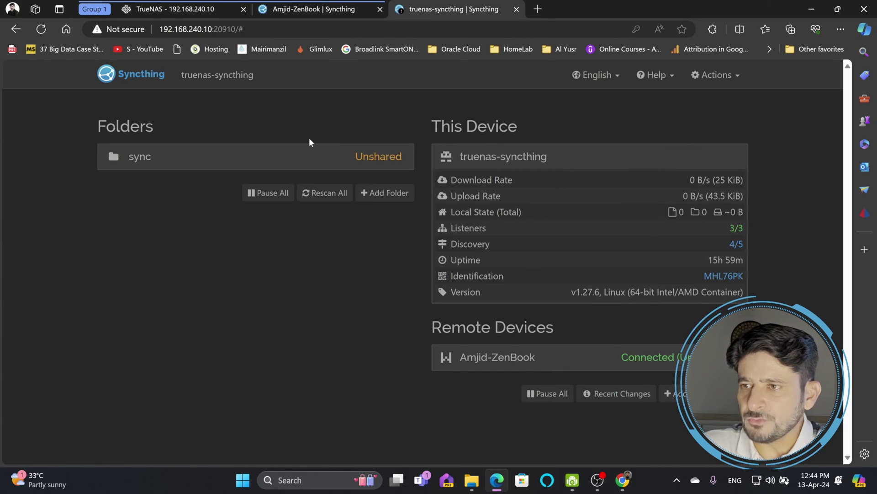
click(371, 156)
click(389, 318)
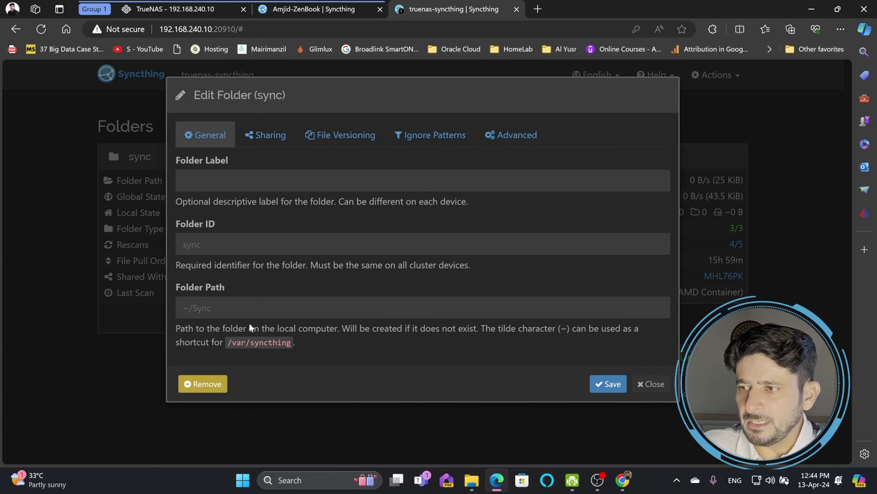
drag(230, 343, 305, 342)
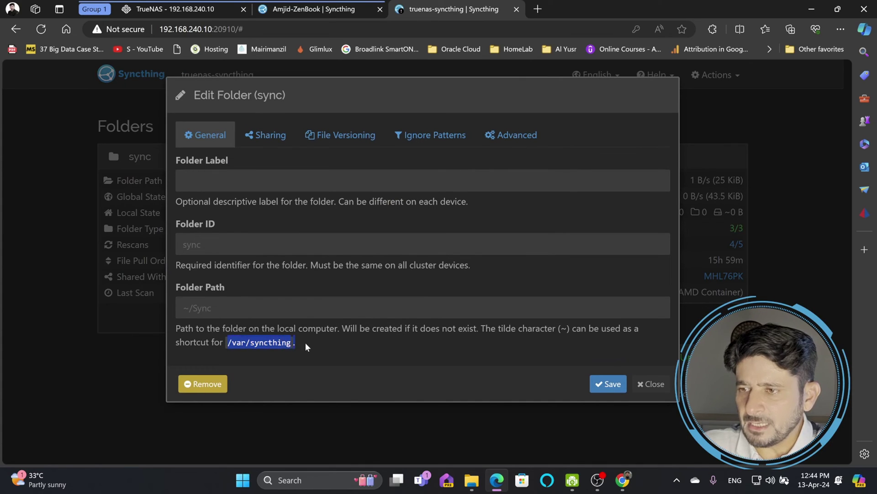
double_click(197, 309)
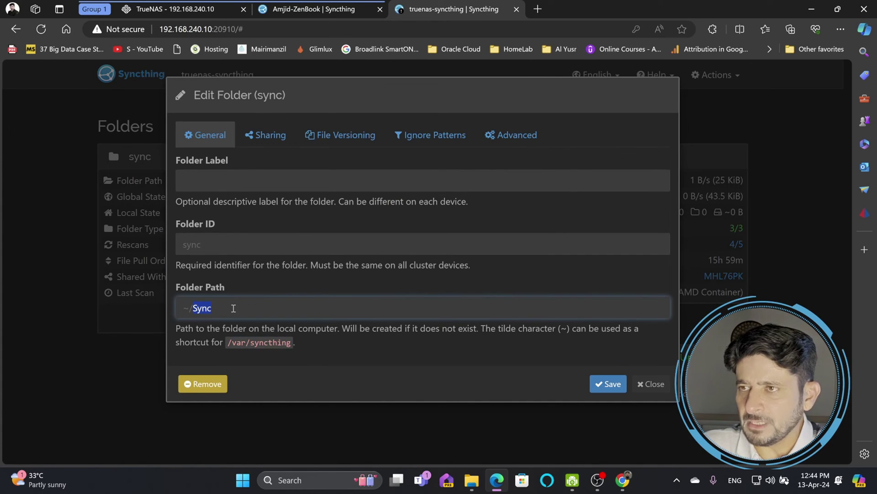
- In the TrueNAS pod shell, change to the /var/syncthing directory and list its contents with ls
click(208, 9)
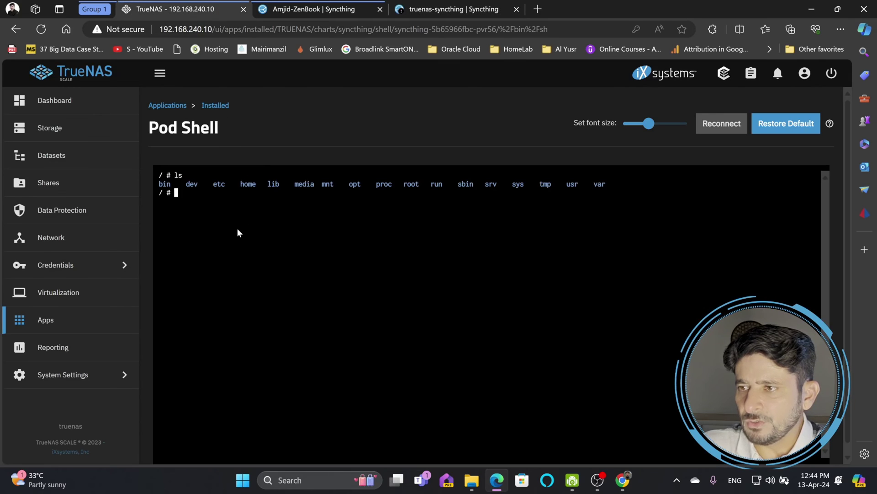
text(cd /var/)
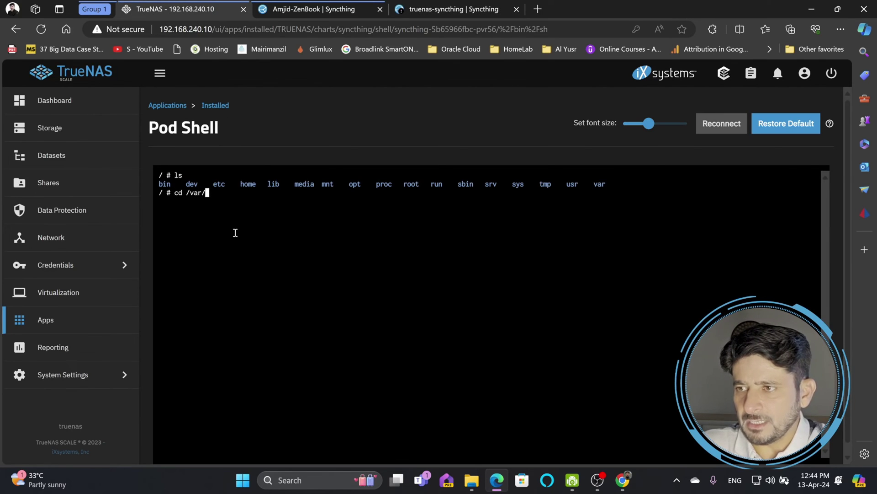
text(syncthing)
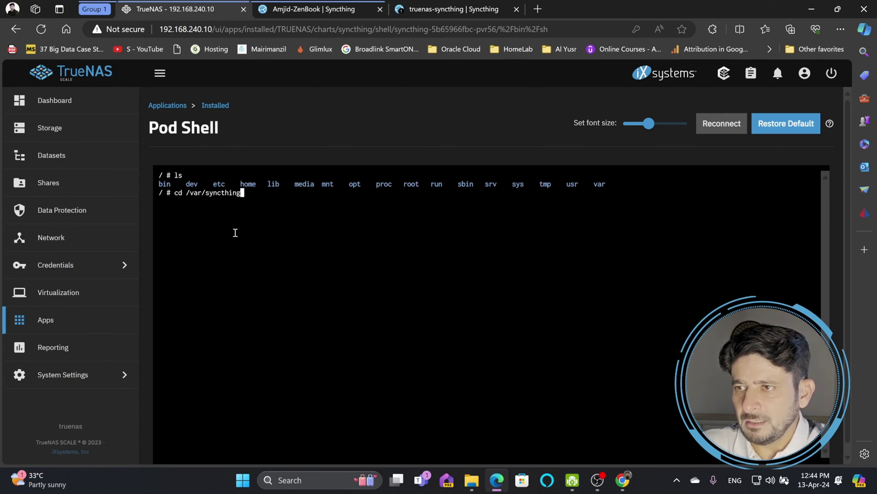
key(Return)
text(ls)
key(Return)
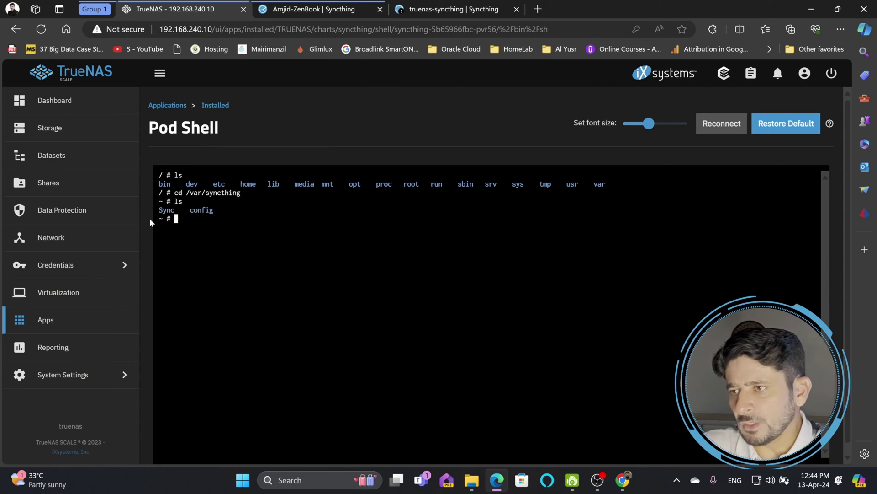
- Change into the Sync directory, list its contents, then clear the terminal and list them again
text(cd Sync)
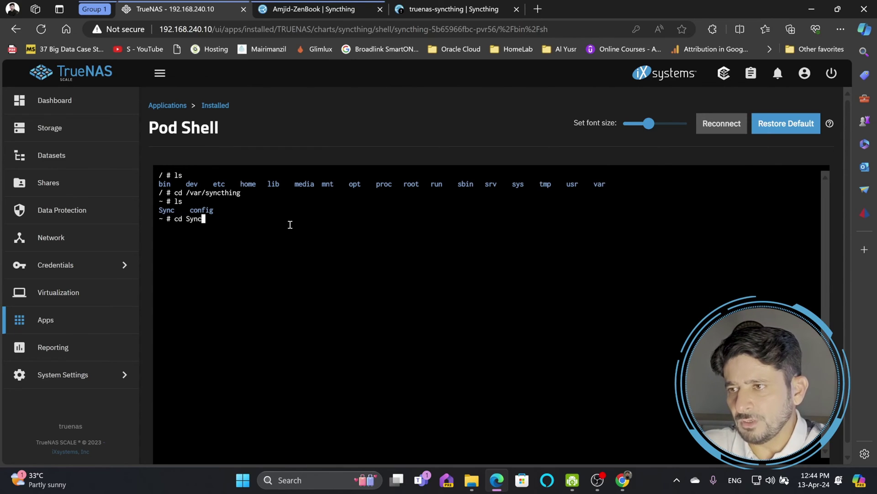
key(Return)
text(ls)
key(Return)
text(clear)
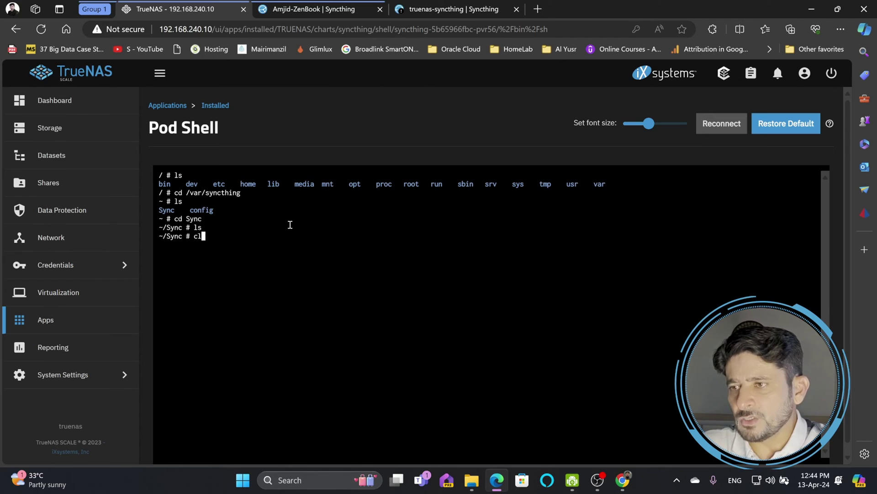
key(Return)
key(Return)
key(Return)
text(ls)
key(Return)
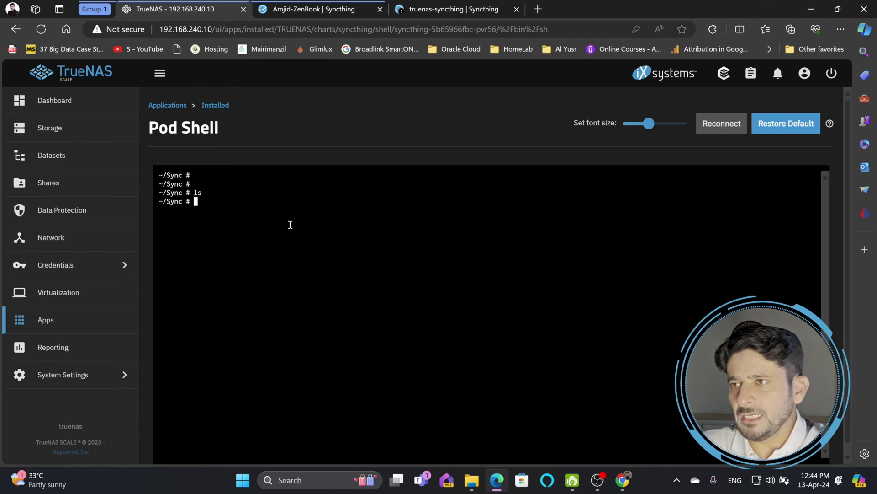
- Create an empty file named truenas_file in the Sync directory with touch, and list the directory
text(touch )
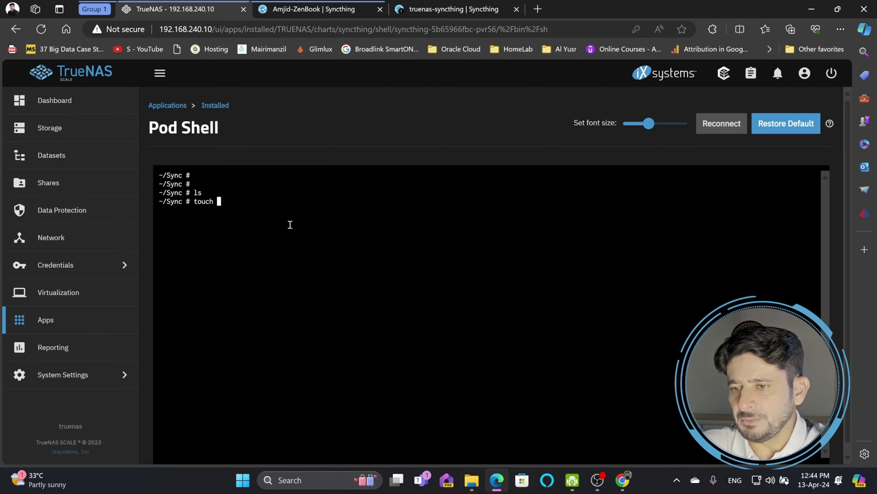
text(truenas)
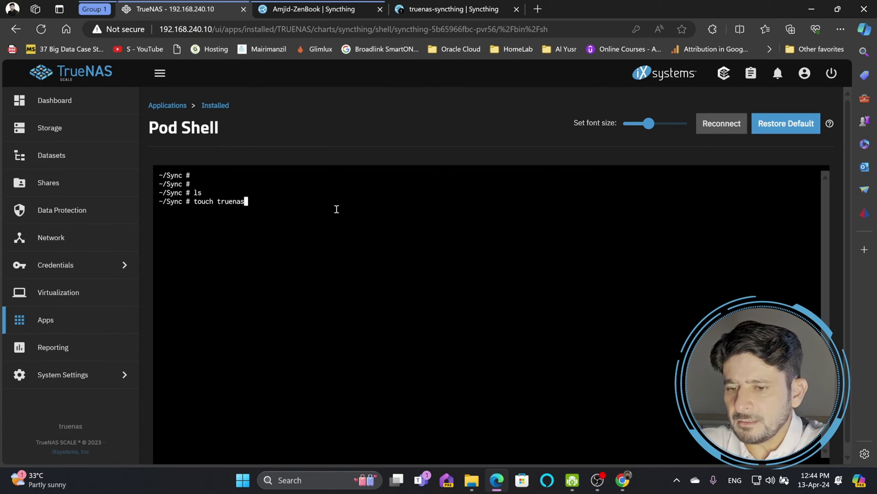
text(_file)
key(Return)
text(ls)
key(Return)
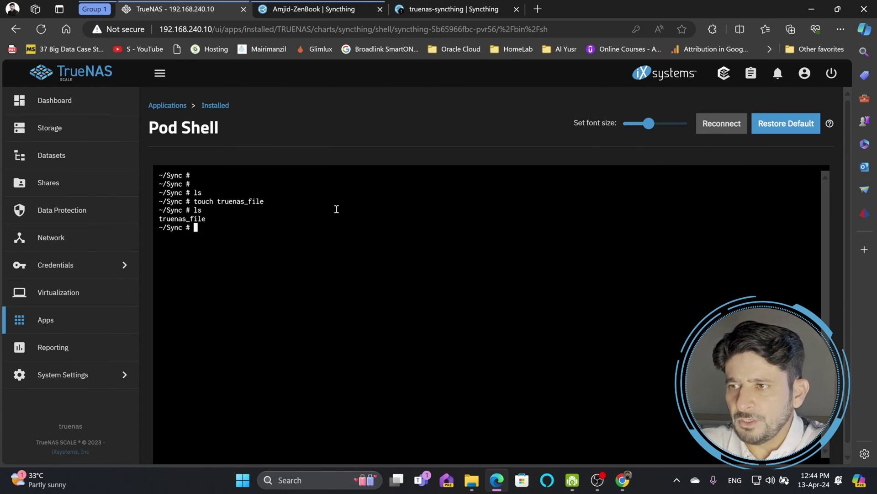
- Clear the terminal and list the Sync directory again to check for truenas_file
text(clea)
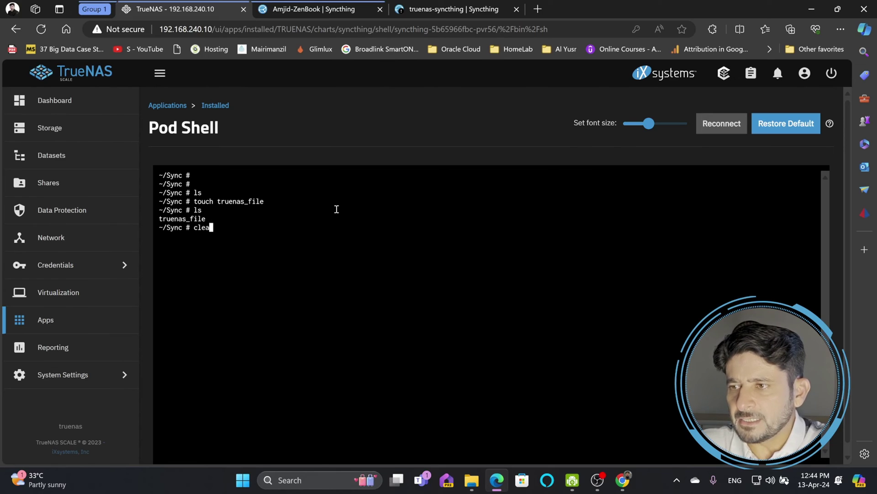
key(BackSpace)
key(BackSpace)
key(BackSpace)
text(lear)
key(Return)
key(Return)
text(ls)
key(Return)
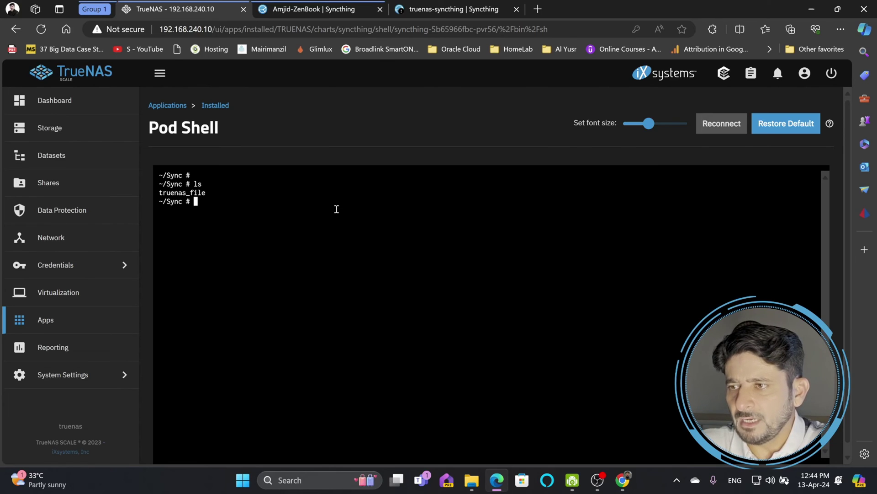
mouse_move(210, 193)
mouse_down()
mouse_move(131, 195)
mouse_move(198, 198)
mouse_up()
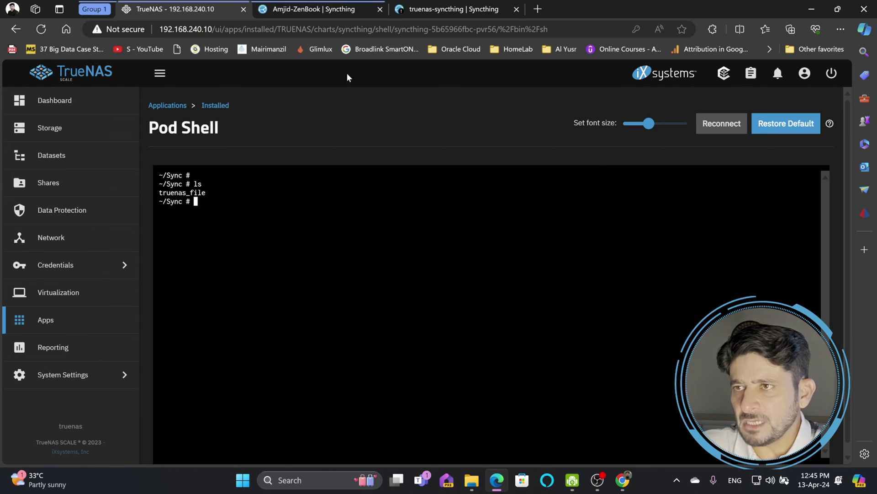
- Return to truenas-syncthing, save the open sync folder settings and expand the folder's details
click(332, 14)
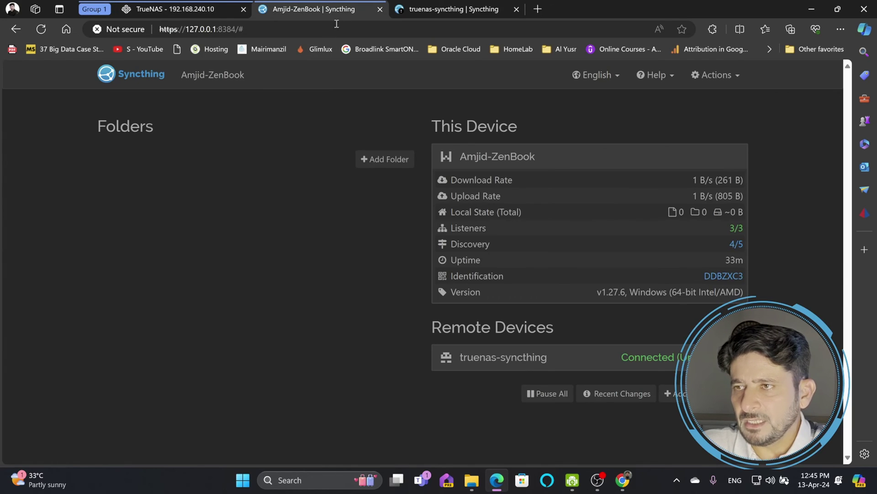
click(213, 12)
click(412, 10)
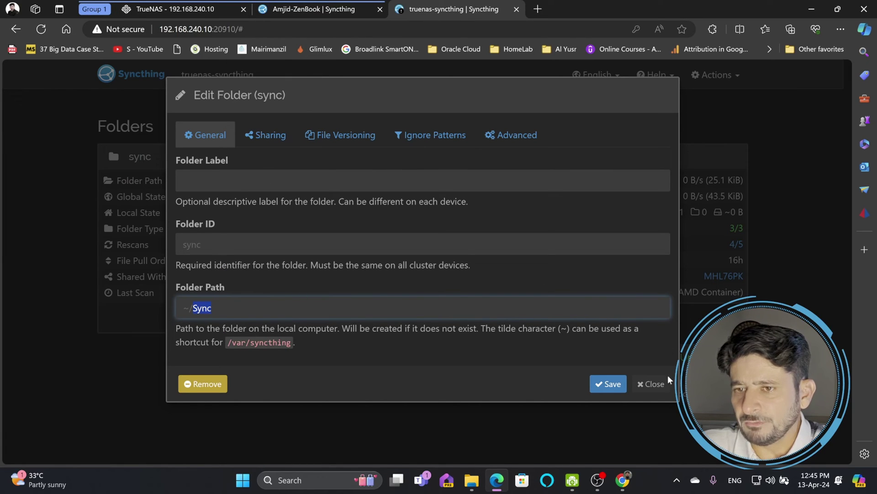
click(607, 384)
click(364, 159)
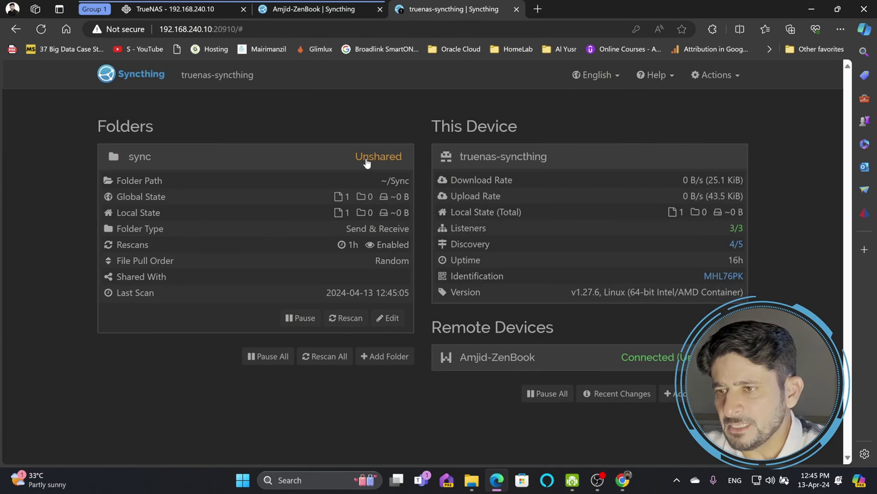
- Share the sync folder on truenas-syncthing with the ZenBook device and save the folder
click(384, 319)
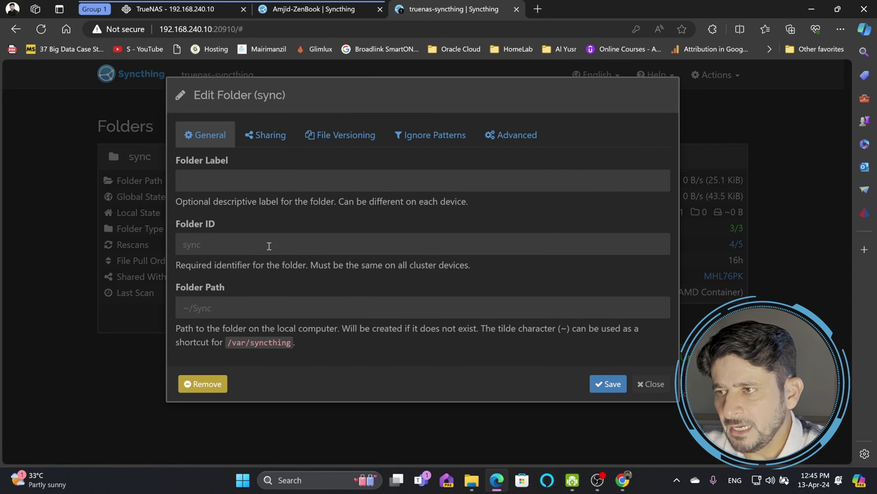
click(262, 137)
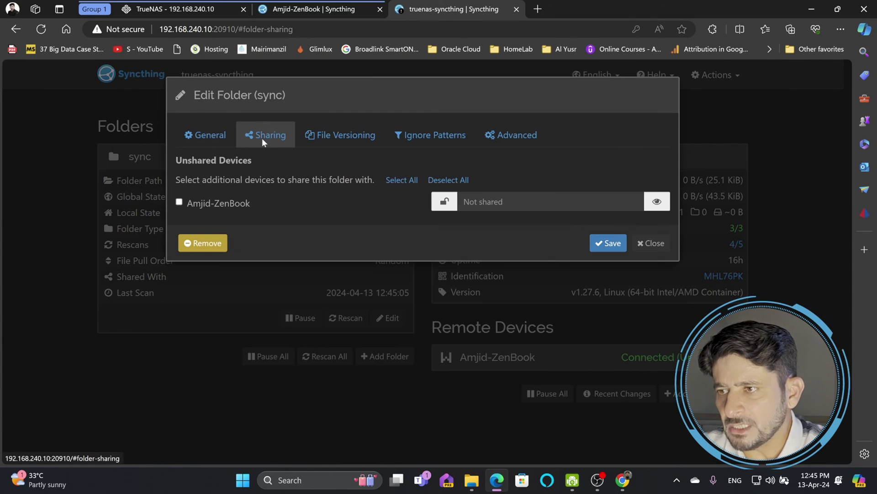
click(179, 202)
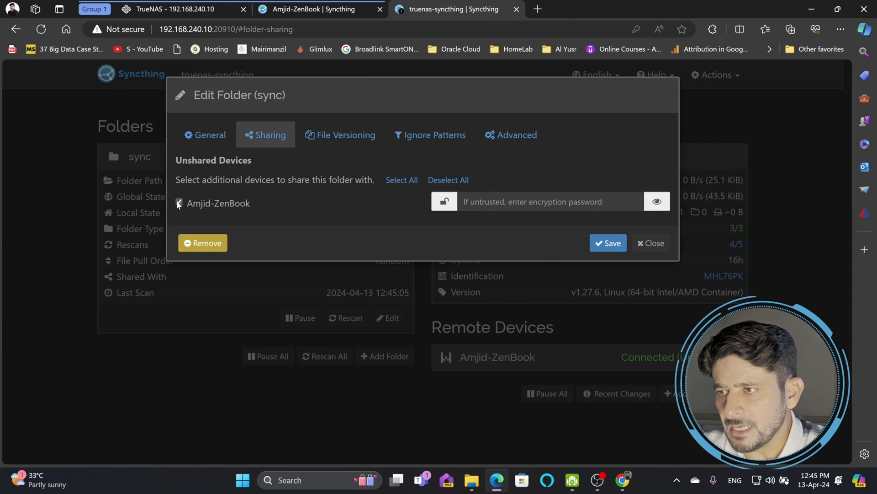
click(609, 243)
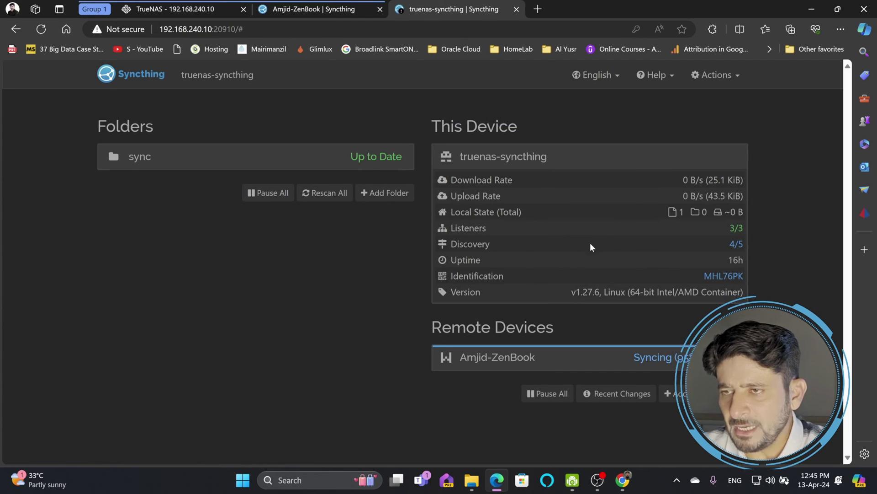
- On the ZenBook's Syncthing, accept the offered sync folder and copy the path C:\Data\syncthing from File Explorer for it
click(314, 11)
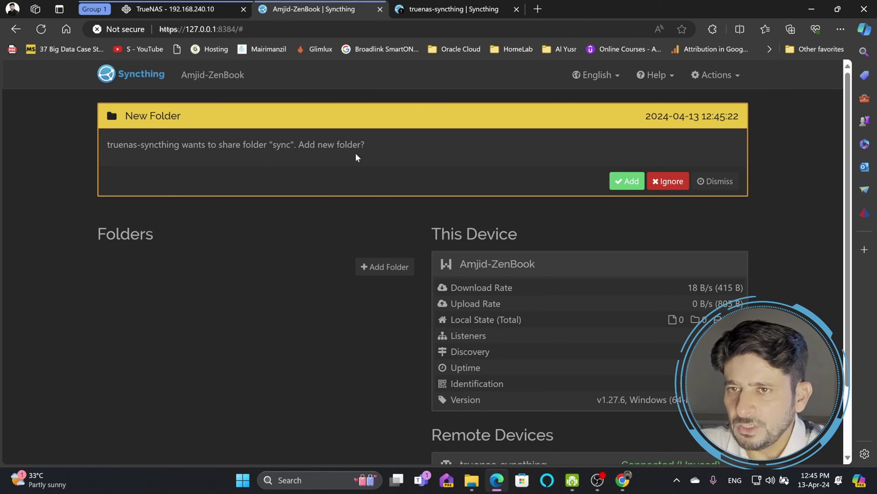
click(626, 181)
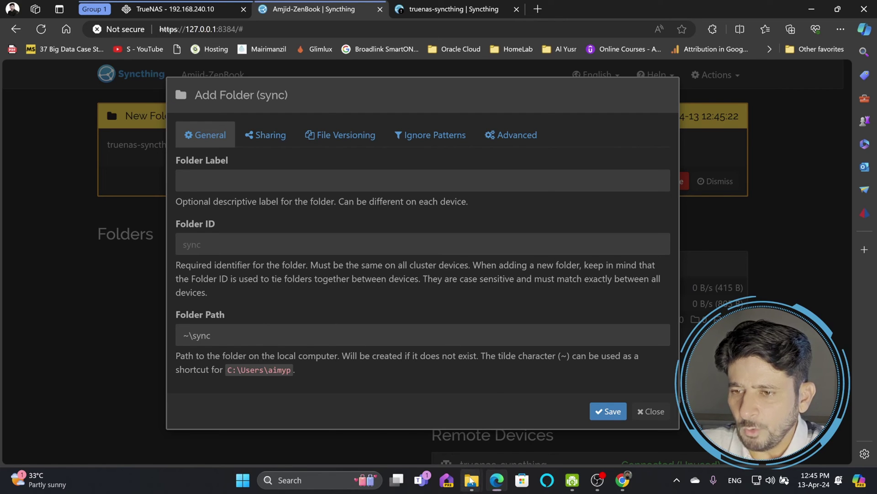
mouse_move(470, 481)
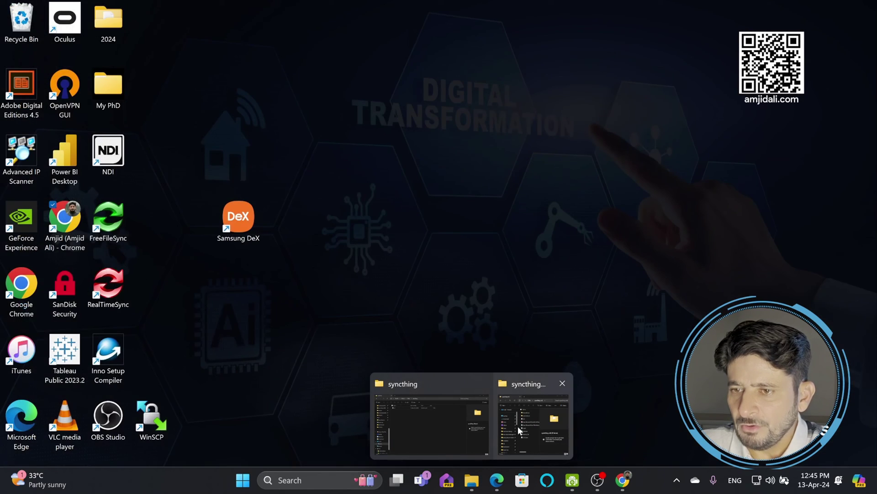
click(395, 429)
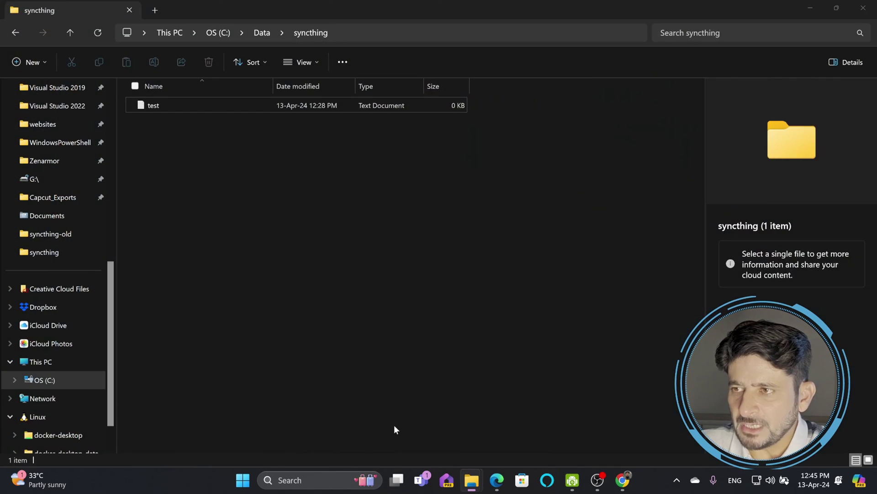
click(358, 36)
key(ctrl+c)
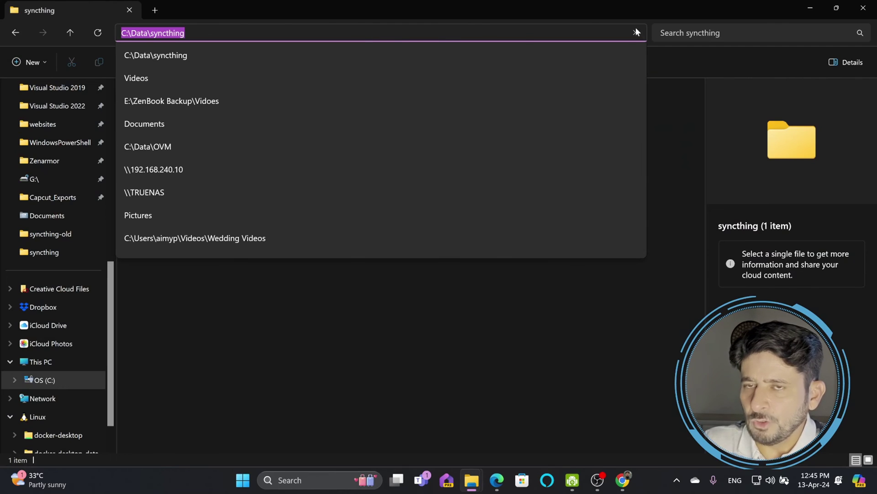
click(810, 8)
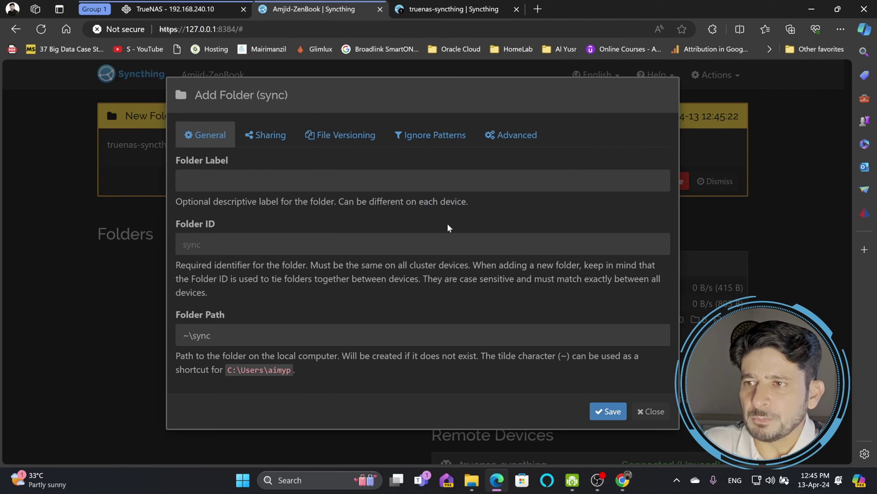
- Replace the new sync folder's path with C:\Data\syncthing and save the folder
click(303, 338)
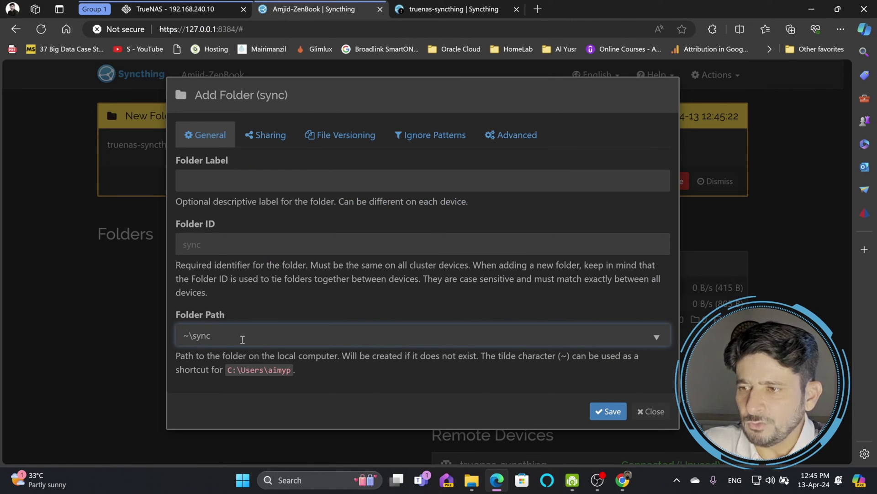
drag(241, 337, 127, 341)
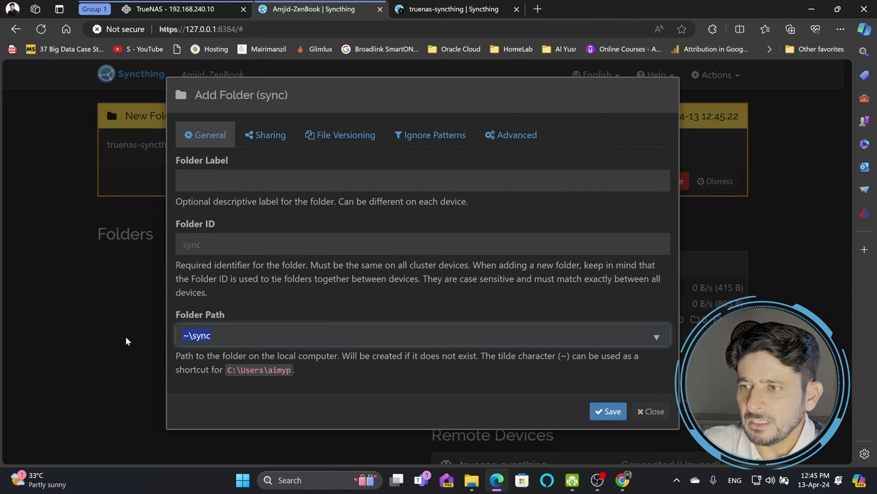
key(ctrl+v)
click(355, 374)
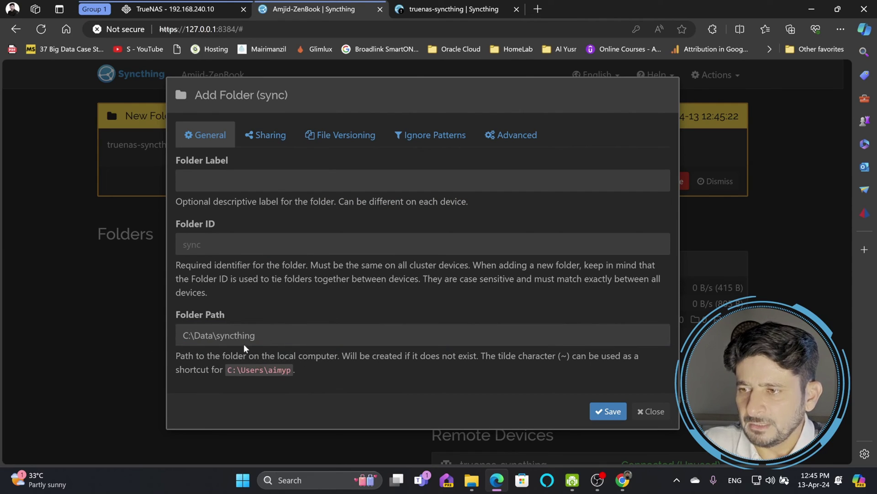
click(602, 406)
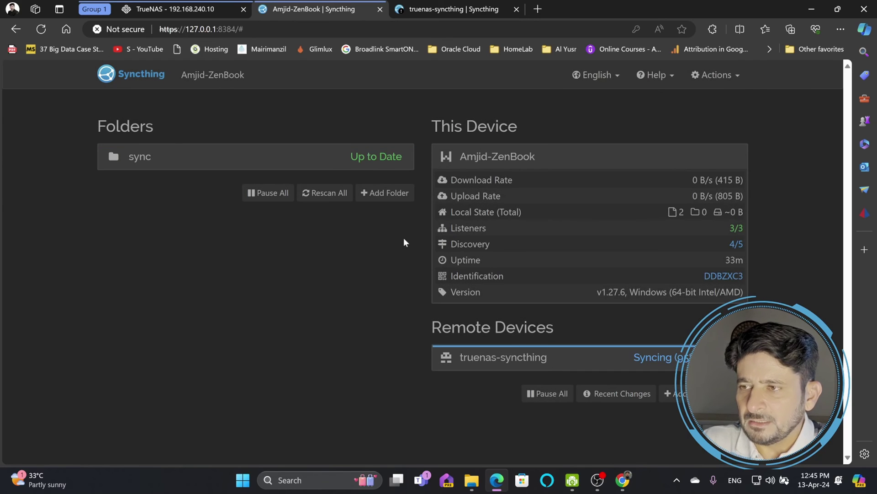
- Examine the sync folder's details and sync status on the ZenBook and on truenas-syncthing
click(361, 162)
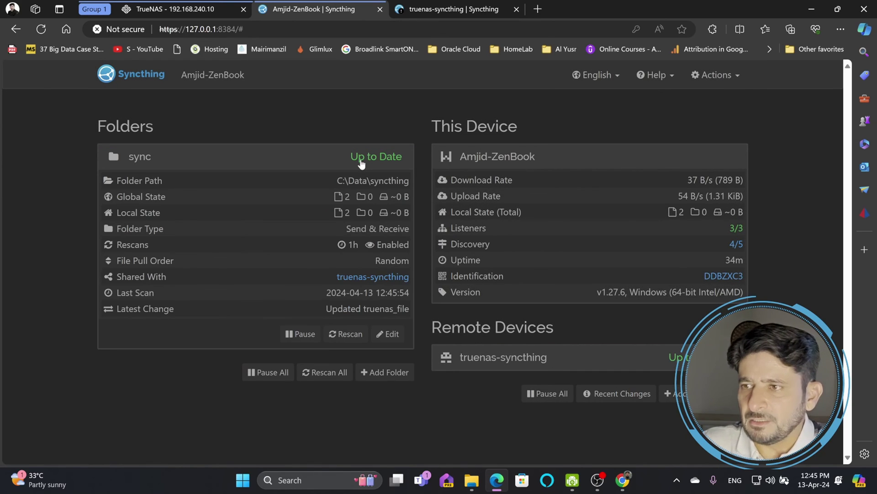
click(361, 162)
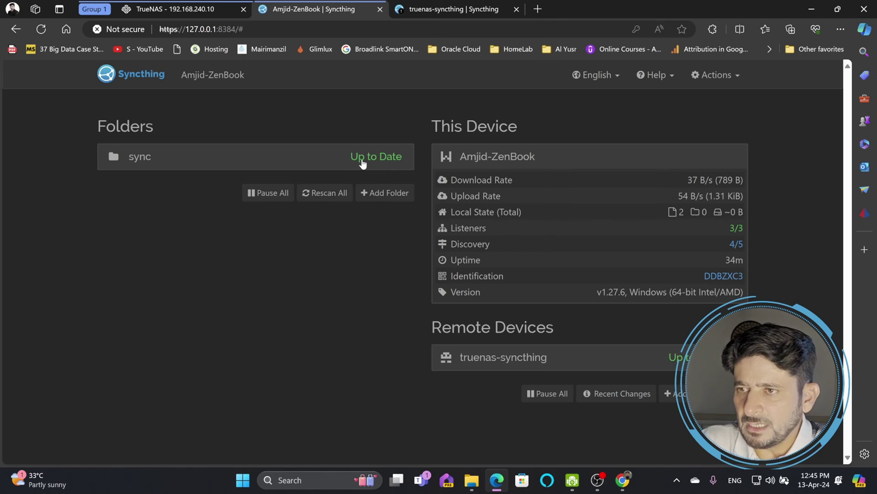
click(360, 161)
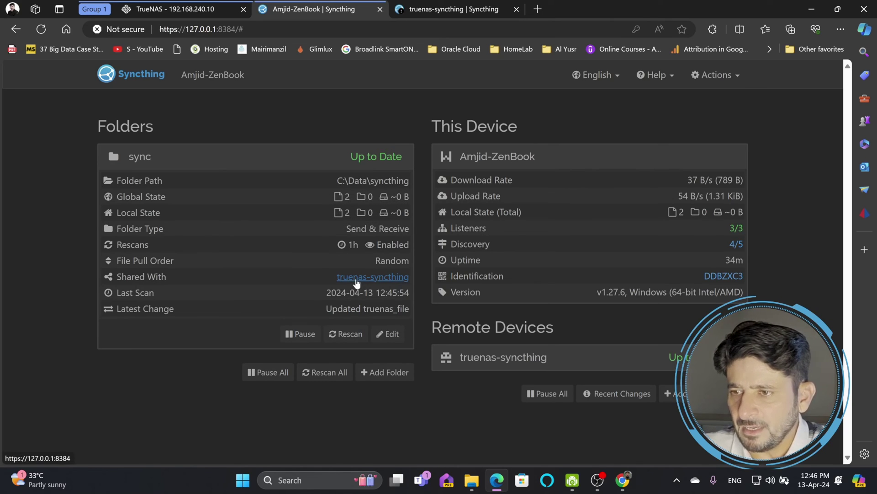
click(406, 14)
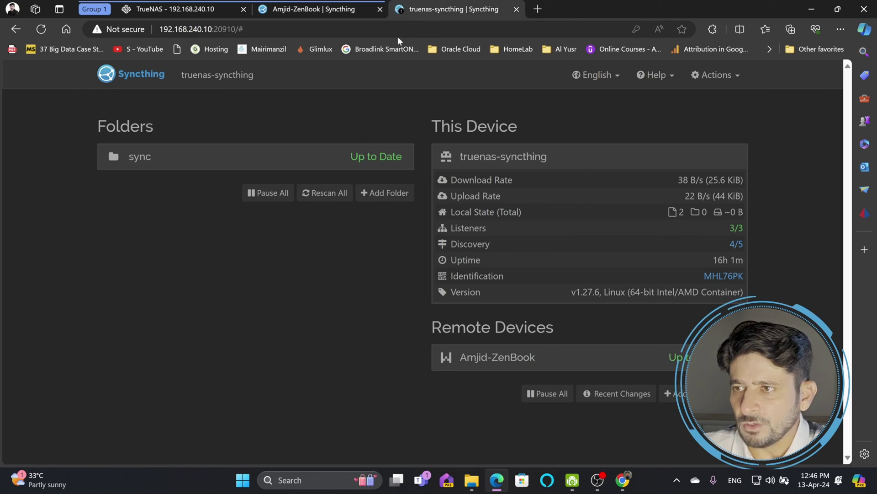
click(361, 152)
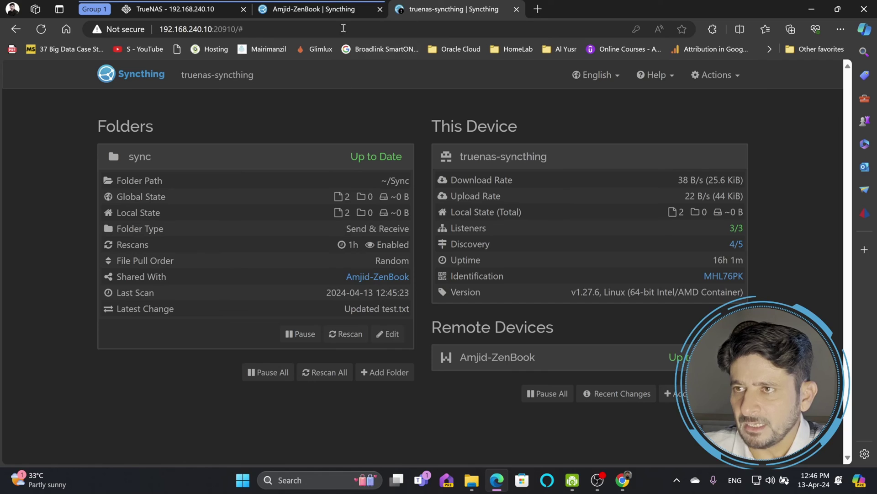
- List the contents of ~/Sync with ls in the TrueNAS Syncthing pod shell
click(339, 12)
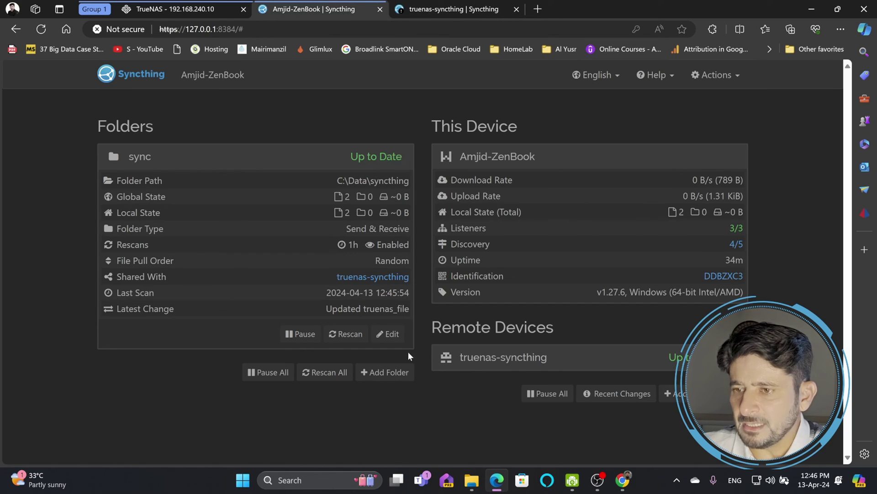
click(190, 8)
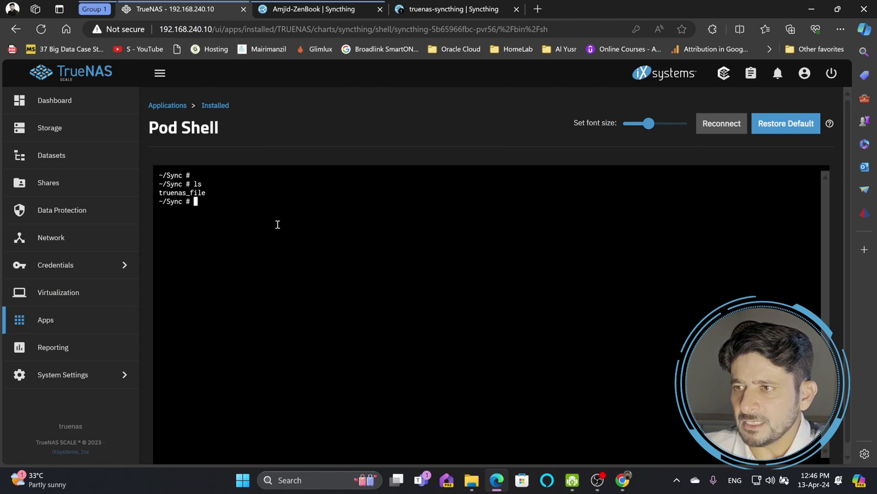
text(ls)
key(Return)
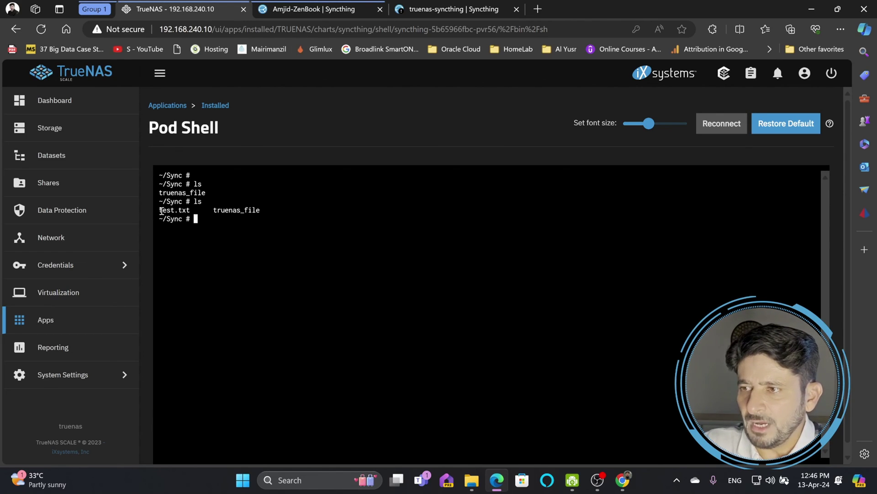
- Switch to File Explorer and check C:\Data\syncthing for the truenas_file synced from TrueNAS
click(472, 480)
click(430, 418)
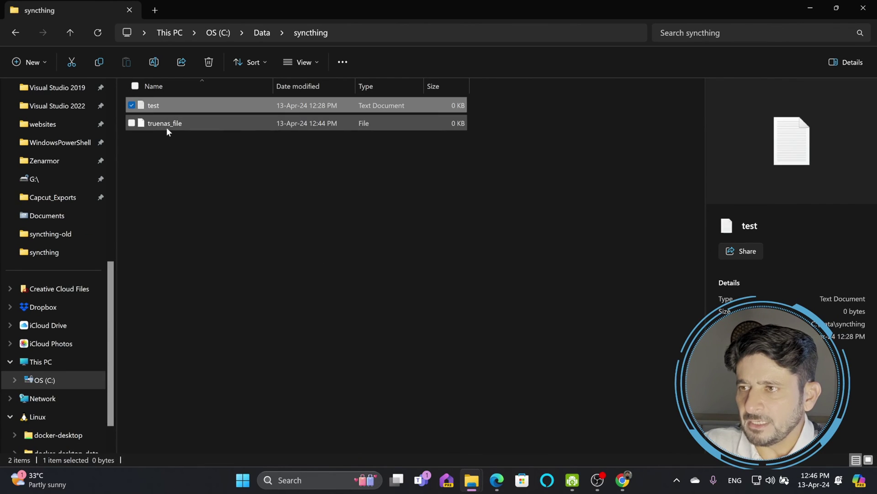
click(167, 127)
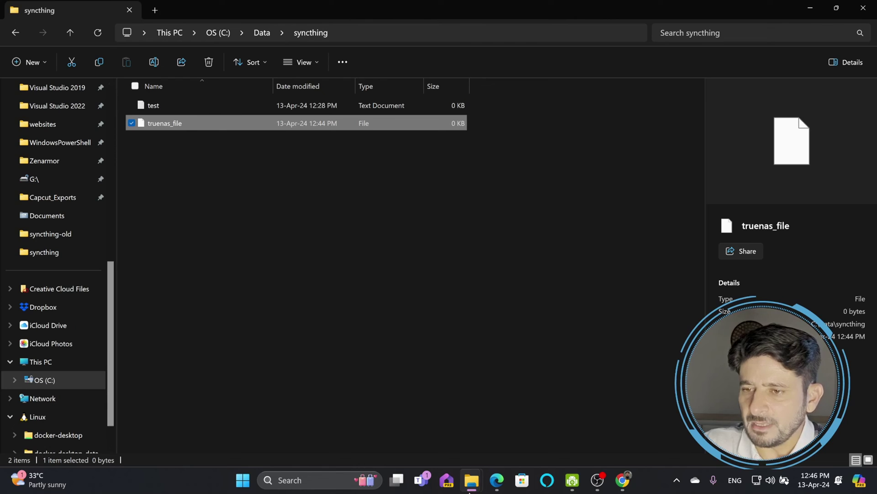
mouse_move(471, 488)
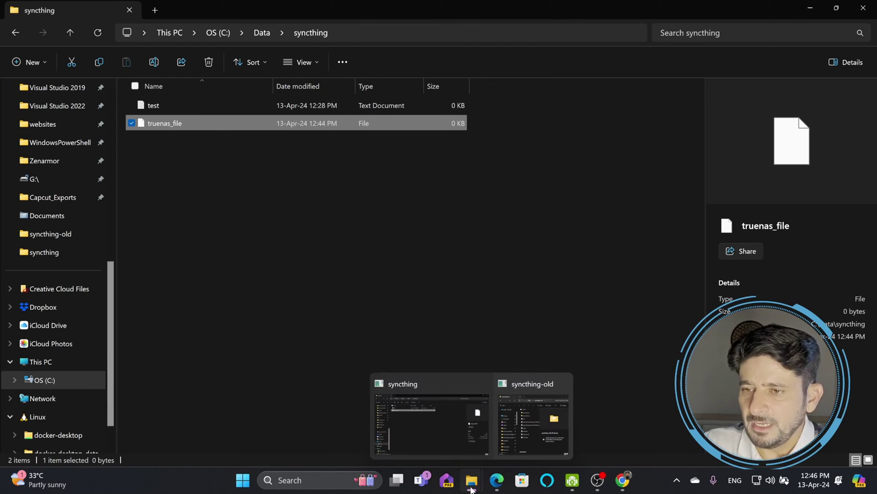
- Return to the TrueNAS pod shell in the browser and list ~/Sync again with ls
click(493, 480)
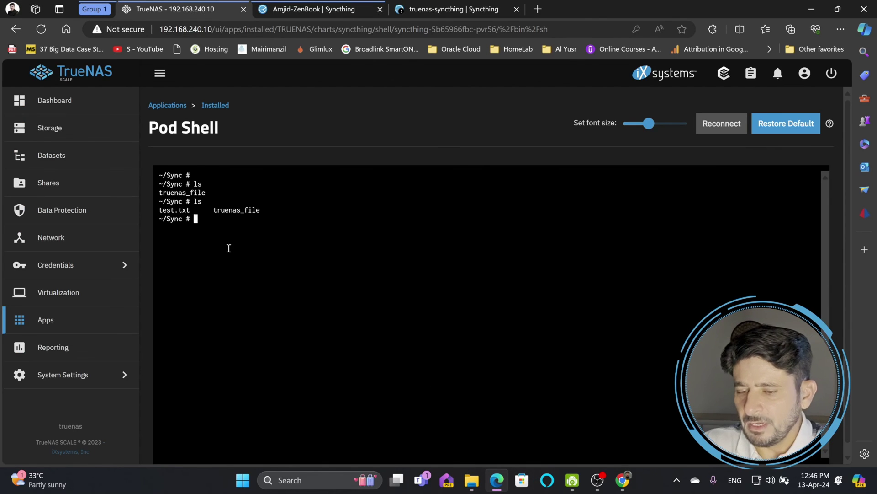
text(ls)
key(Return)
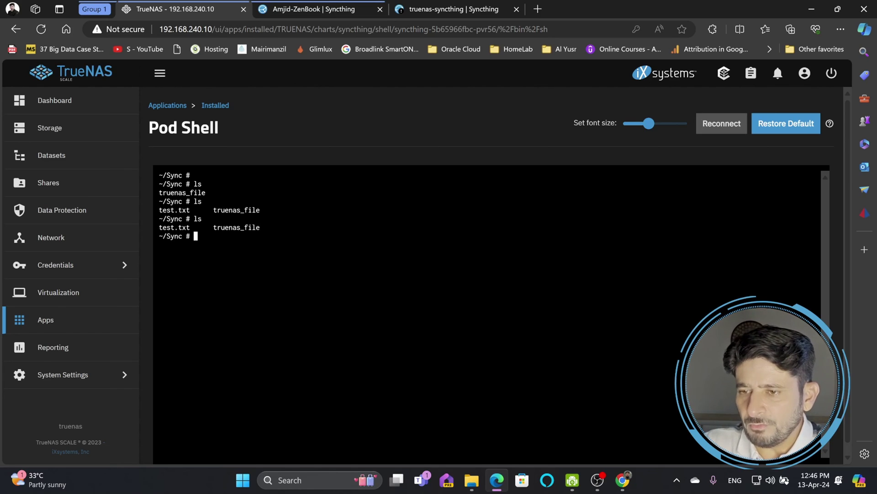
- Paste the copied New Microsoft Excel Worksheet and New Microsoft PowerPoint Presentation files into C:\Data\syncthing in File Explorer
key(alt+Tab)
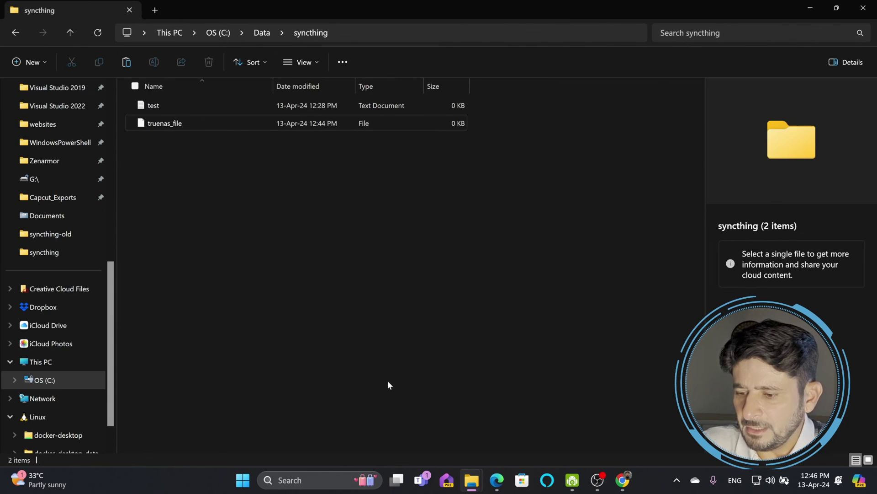
key(ctrl+v)
click(281, 221)
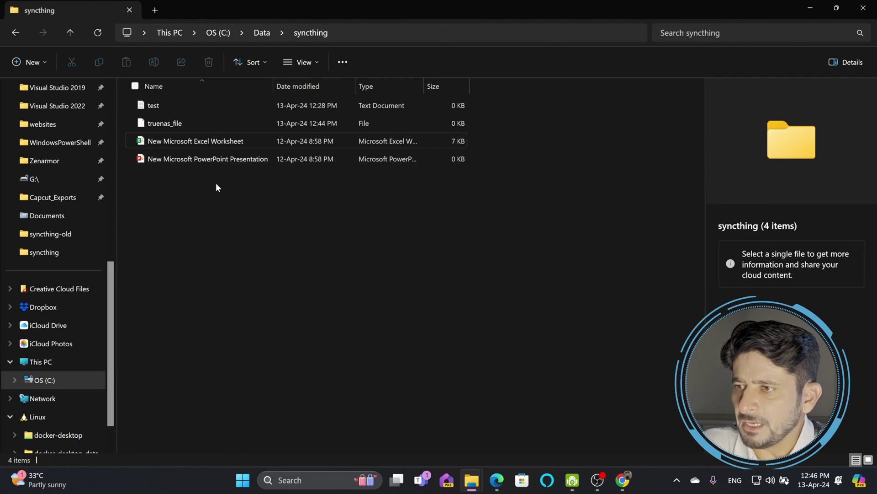
- List ~/Sync in the TrueNAS pod shell to check for the newly pasted Excel and PowerPoint files
key(alt+Tab)
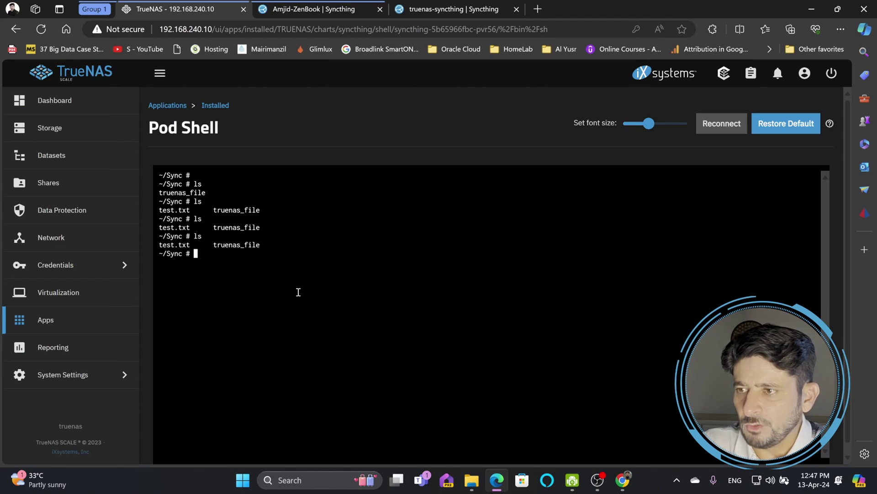
text(ls)
key(Return)
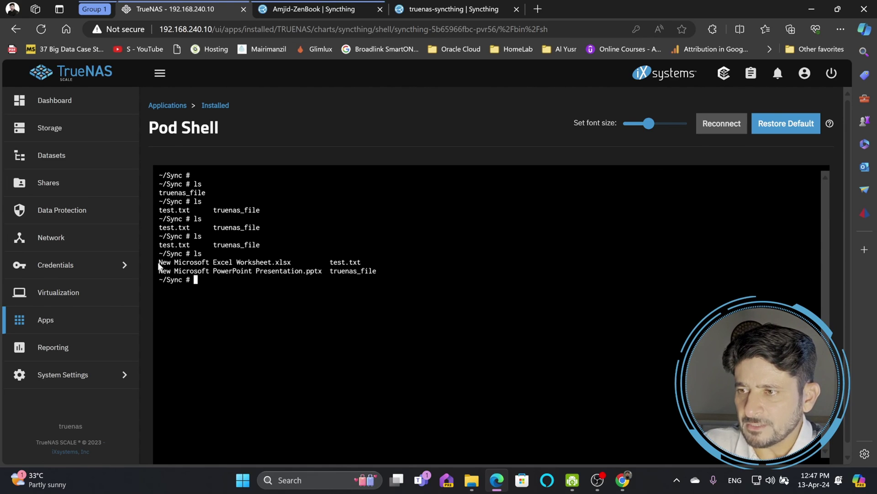
drag(379, 270, 153, 261)
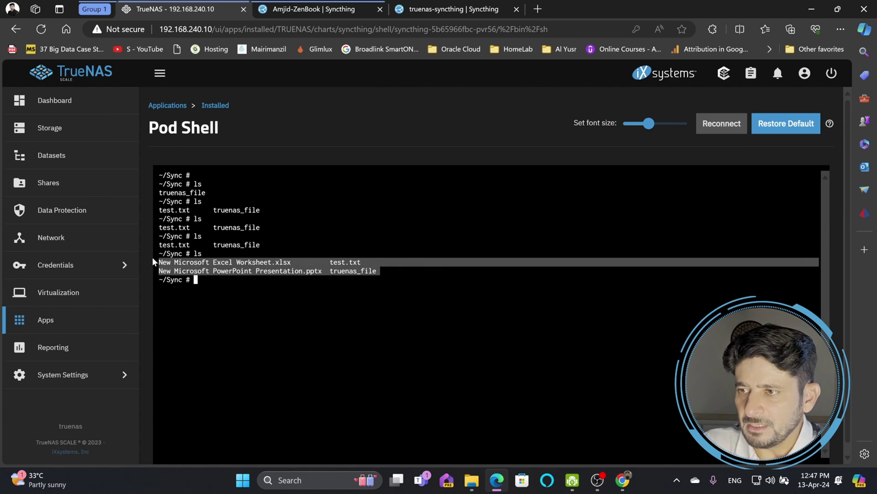
click(254, 276)
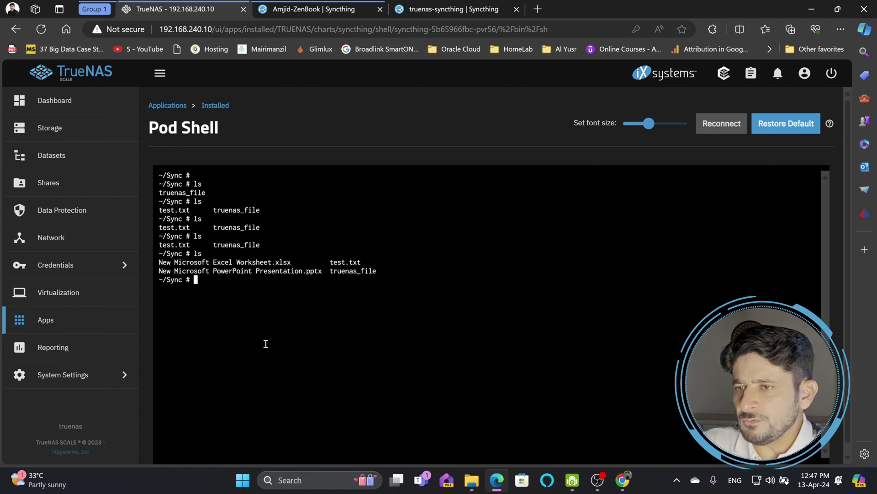
- Compare the sync folder's status on truenas-syncthing and the ZenBook, expanding the folder's details on the ZenBook
click(333, 10)
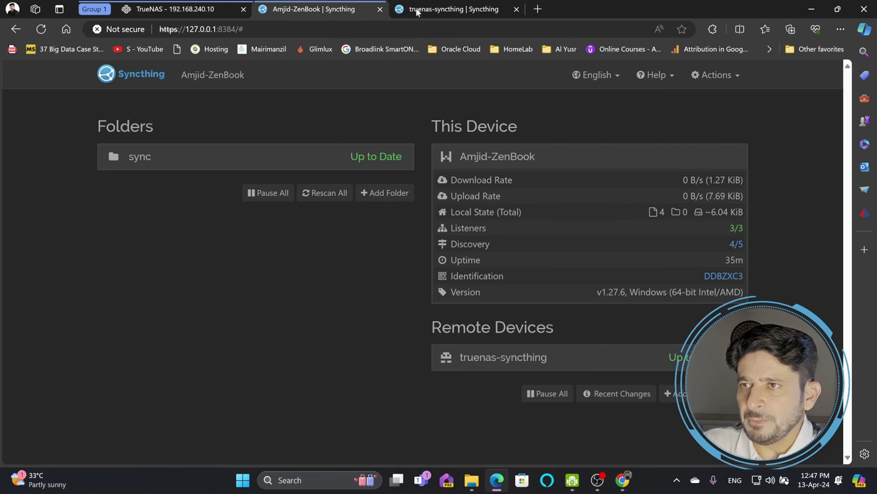
click(416, 9)
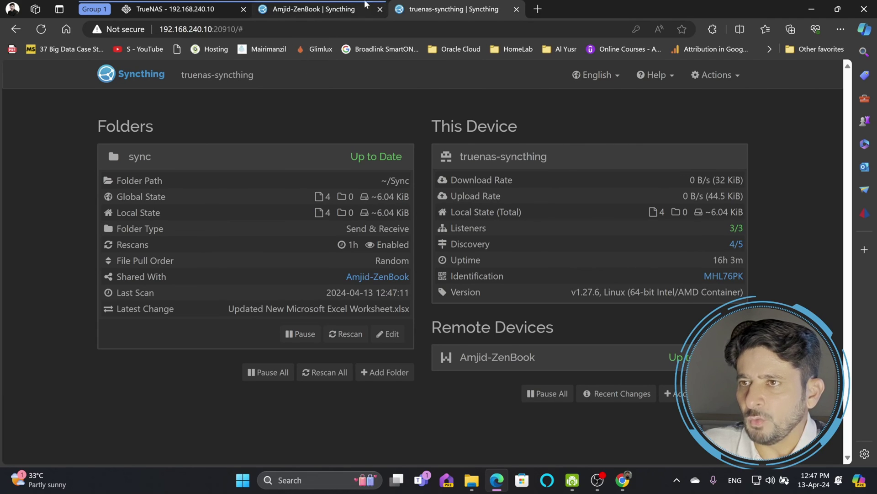
click(306, 7)
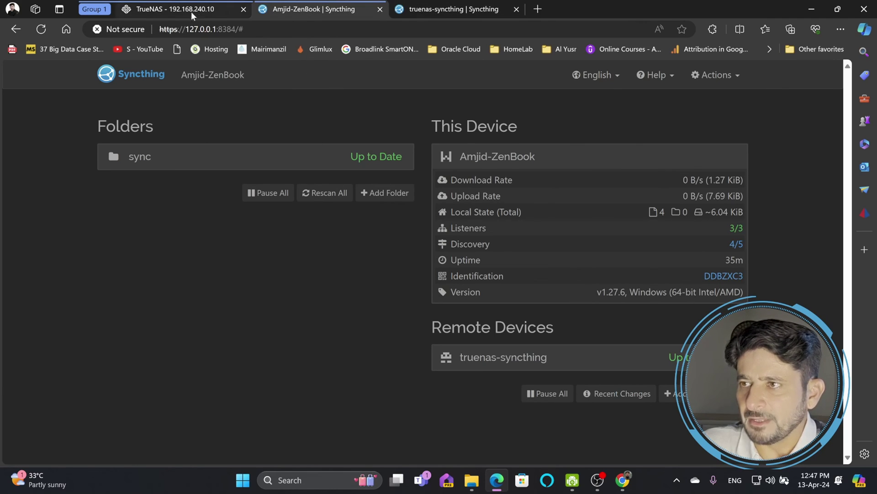
click(219, 167)
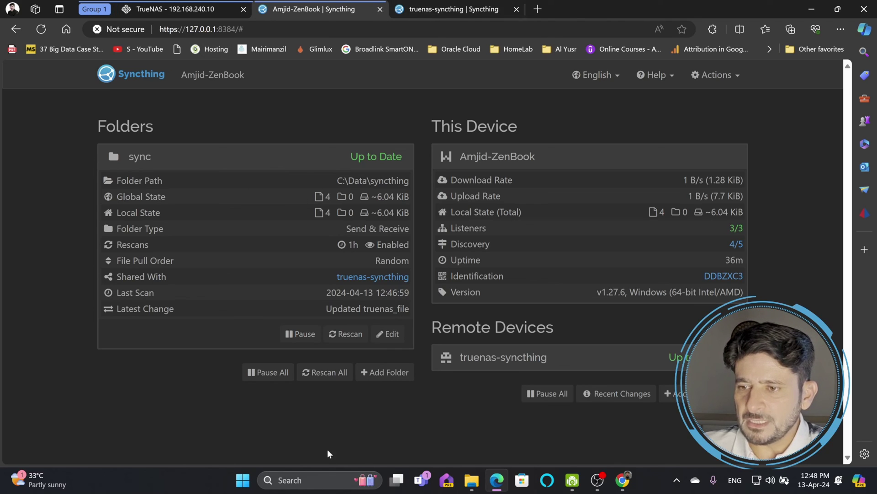
- Review the files in C:\Data\syncthing in File Explorer and minimize its window
mouse_move(472, 480)
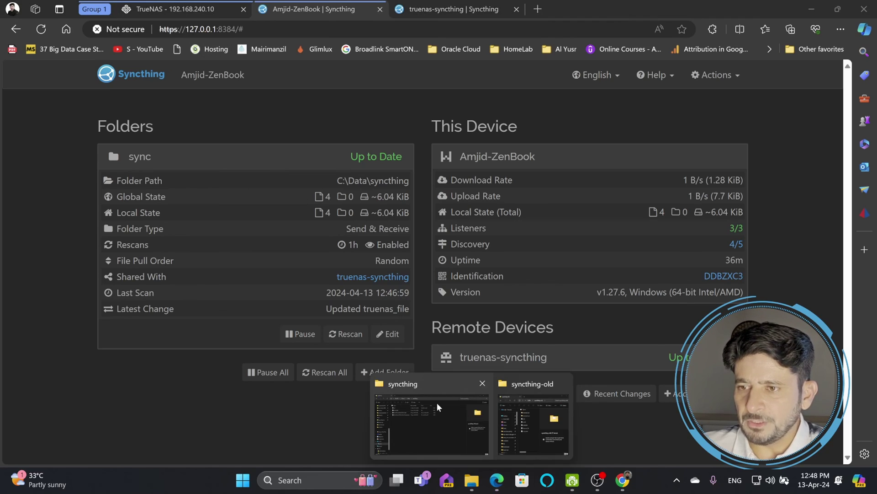
click(434, 402)
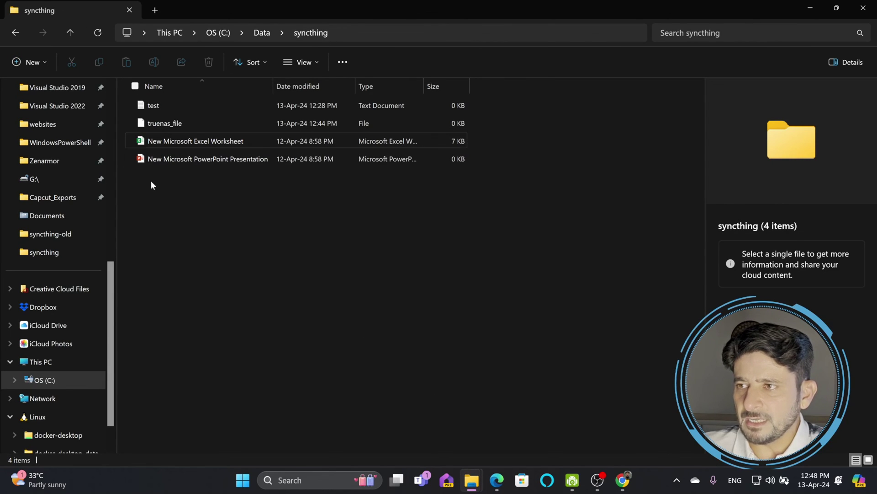
right_click(187, 216)
click(175, 213)
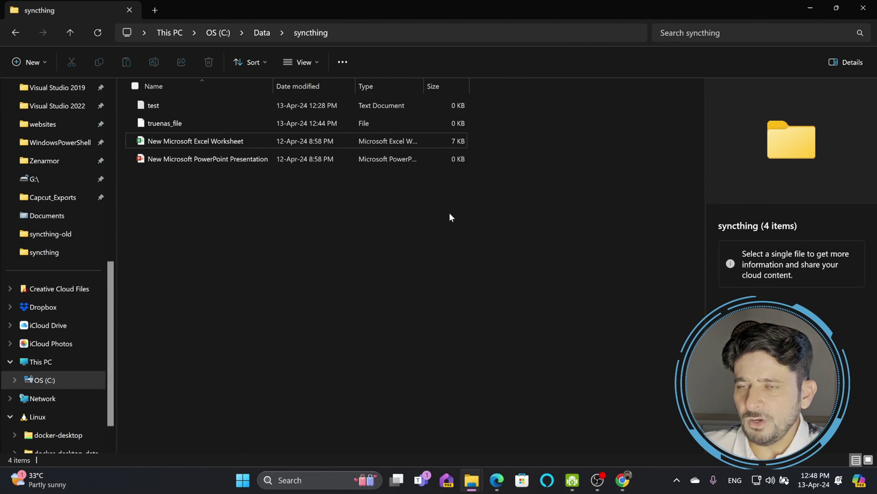
click(808, 9)
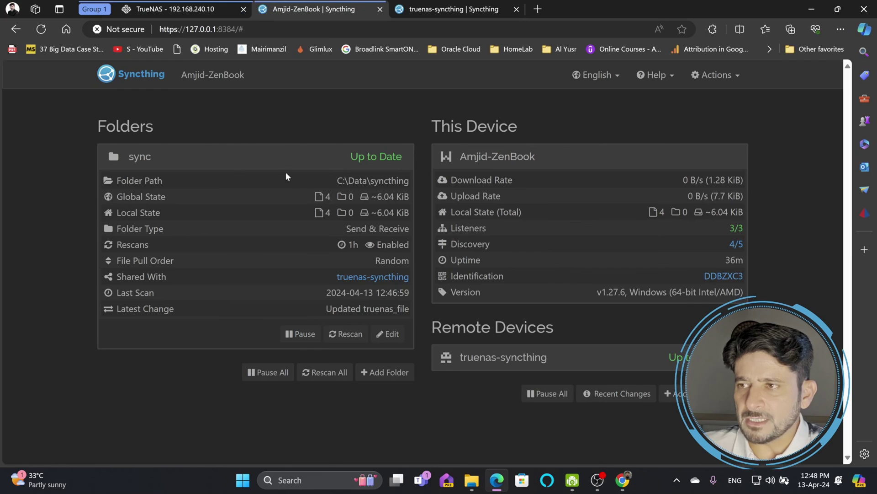
- Open a new Syncthing pod shell from the TrueNAS applications, change to /var/syncthing/Sync and list its files
click(404, 13)
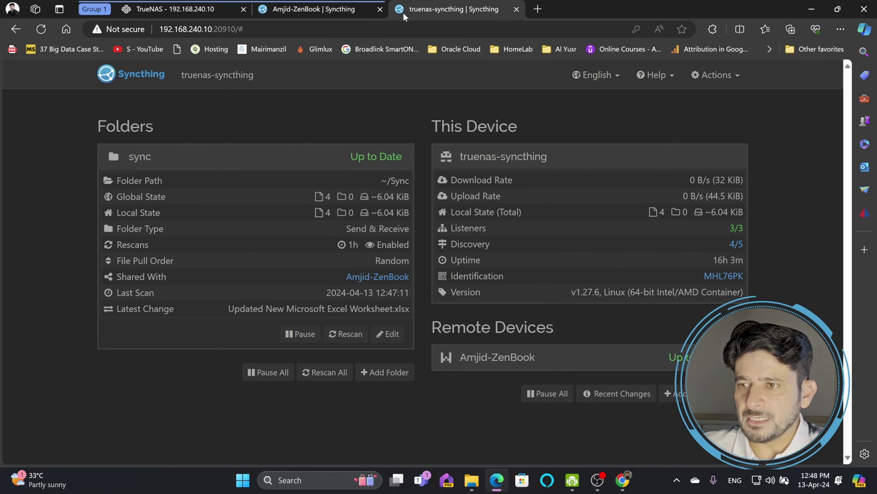
click(210, 13)
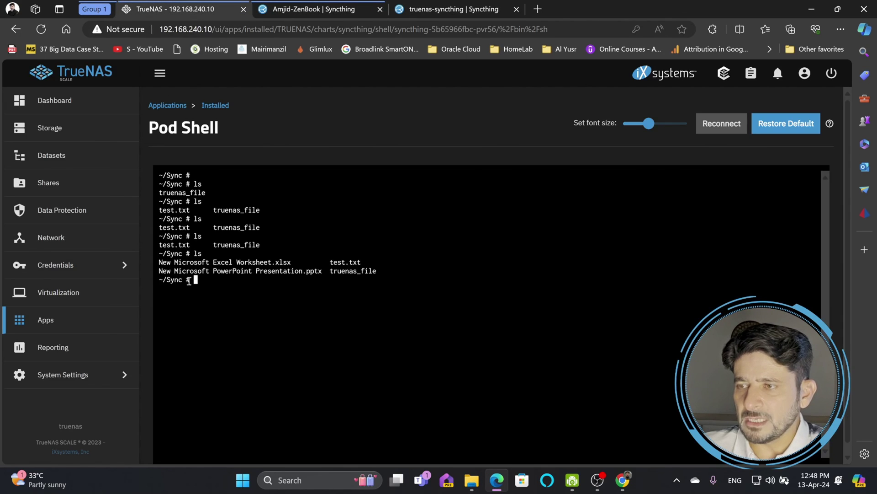
click(168, 106)
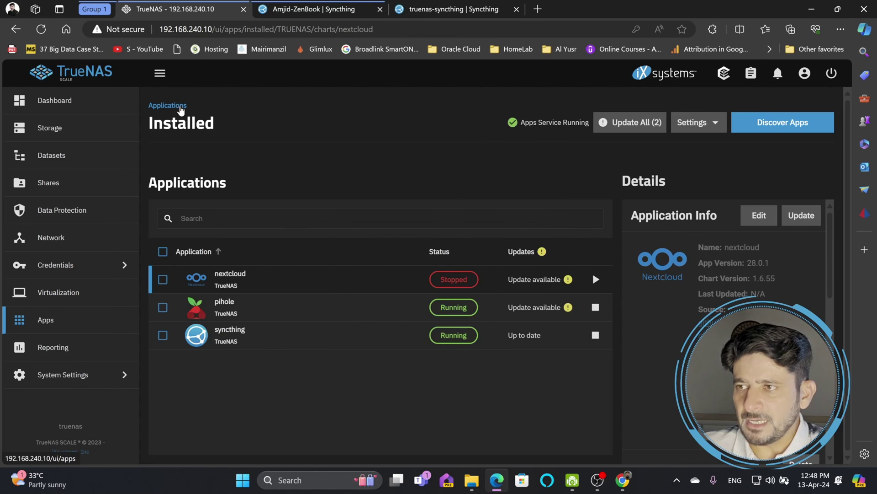
text(cd )
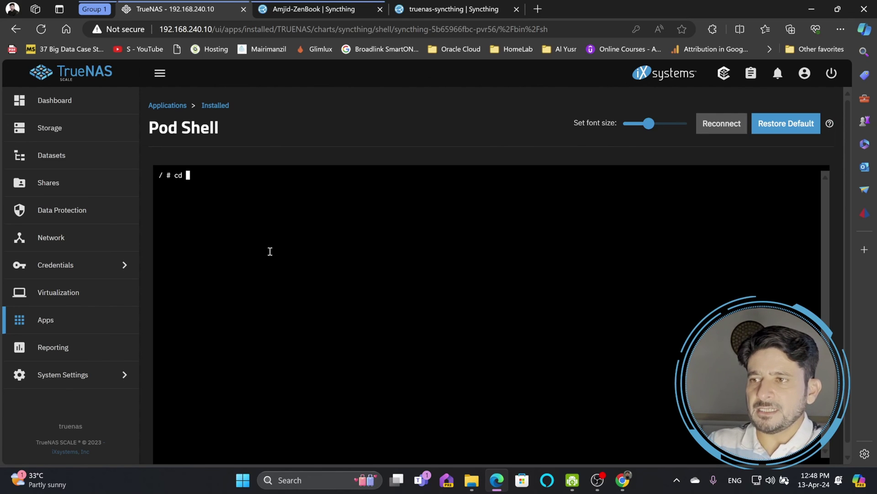
text(/var/syncthing/Sync)
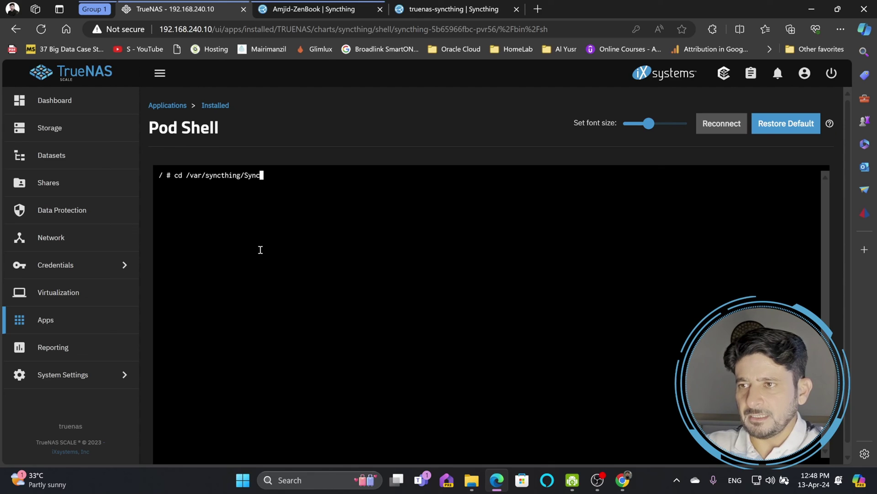
key(Return)
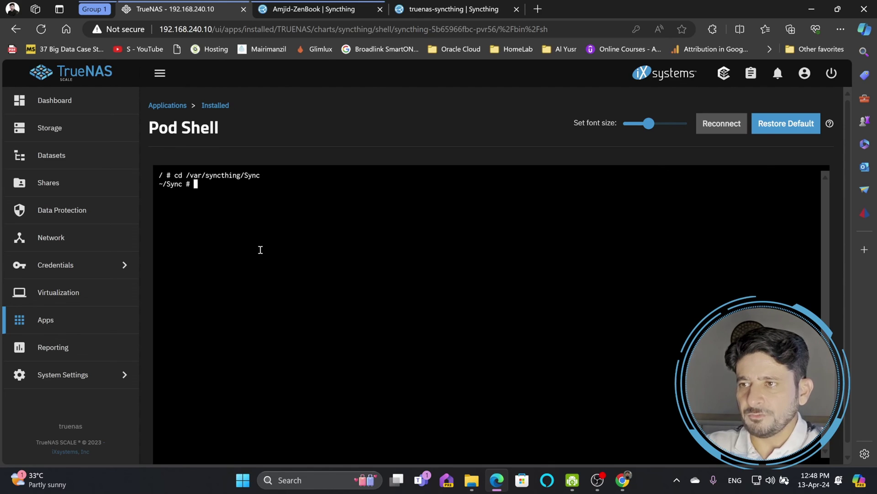
text(ls)
key(Return)
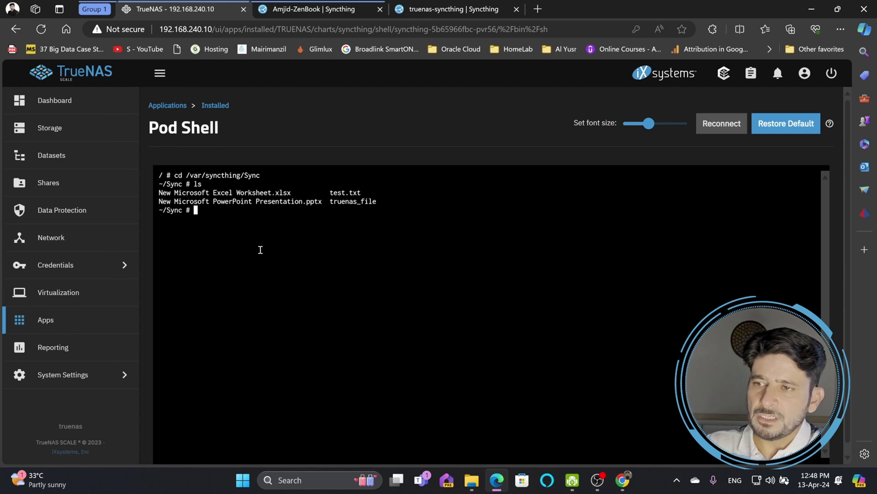
click(58, 155)
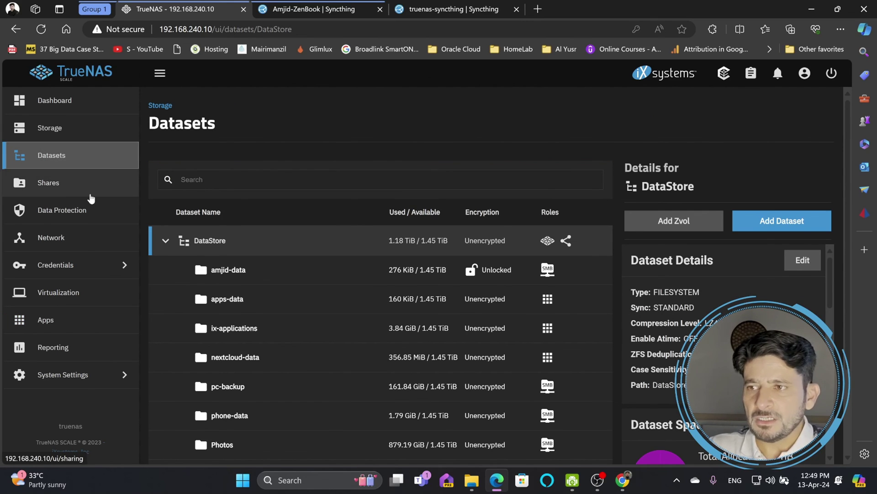
click(75, 104)
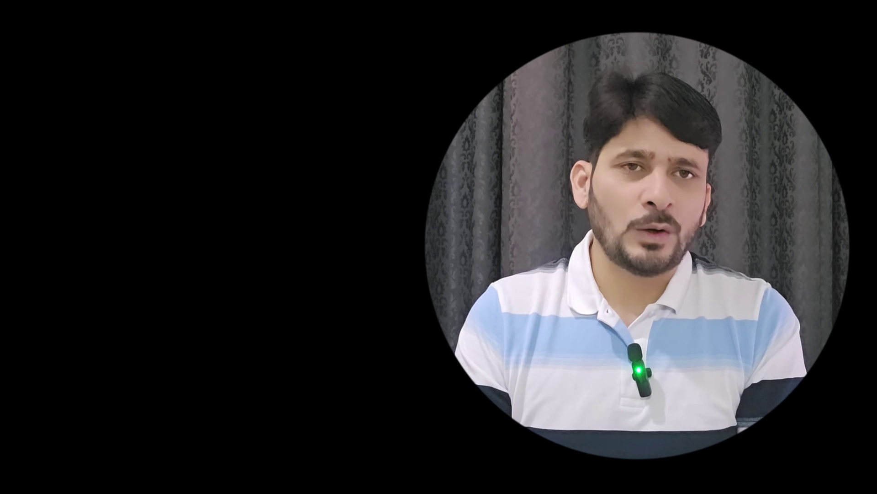